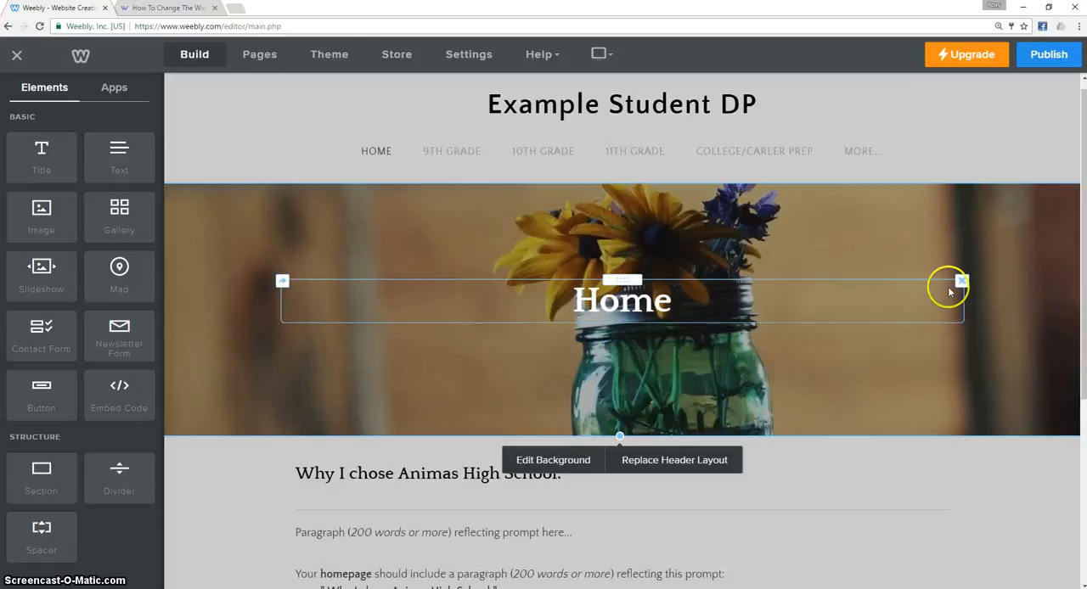
Browse the Business themes in the theme gallery, and close the gallery without choosing one.
click(330, 56)
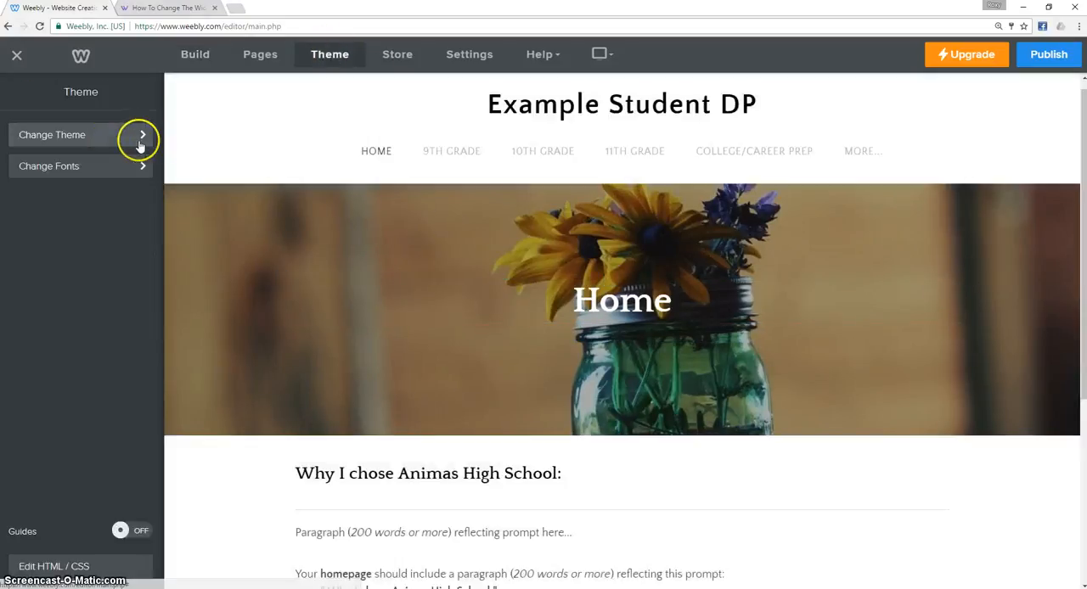
click(110, 144)
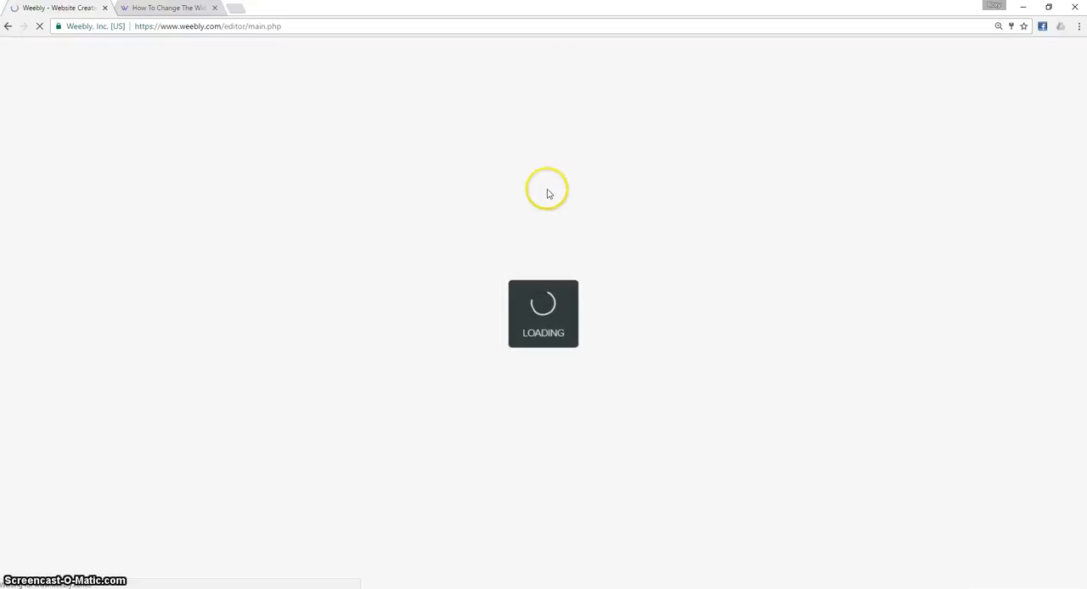
mouse_move(753, 311)
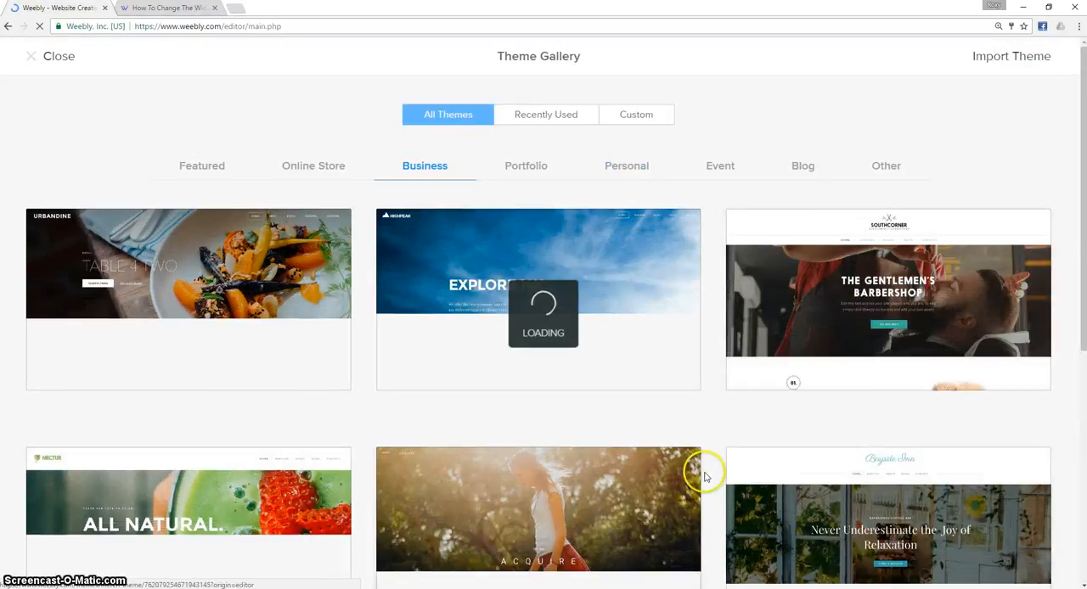
mouse_move(543, 311)
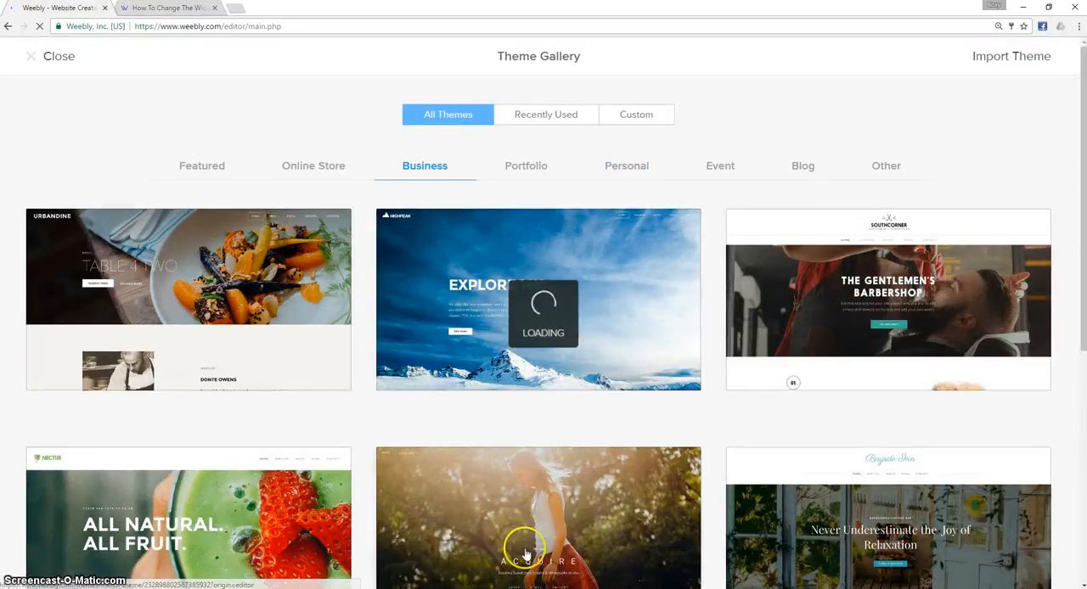
mouse_move(663, 268)
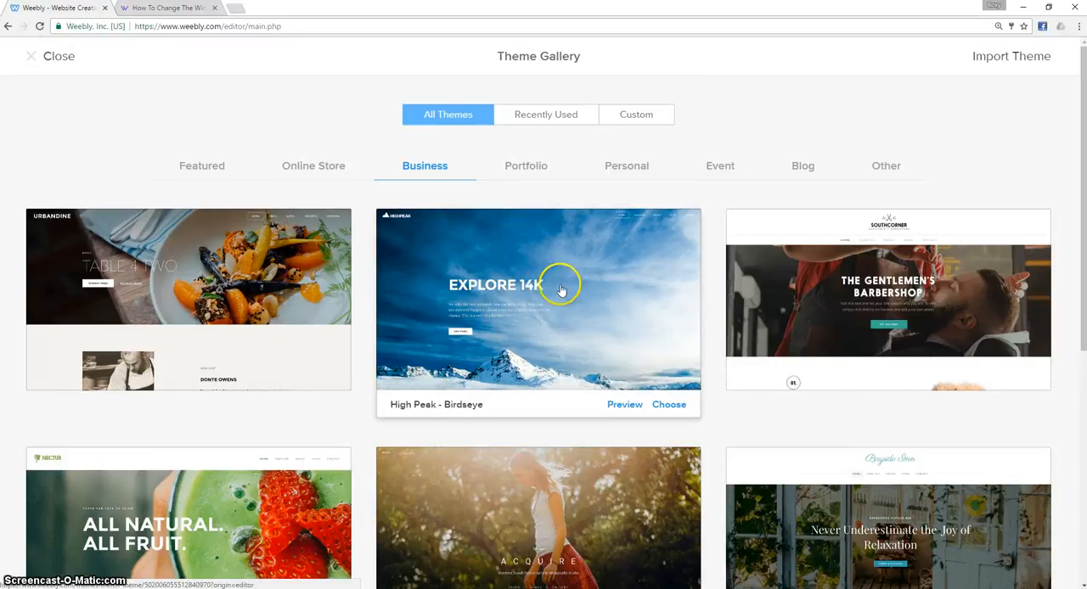
mouse_move(271, 268)
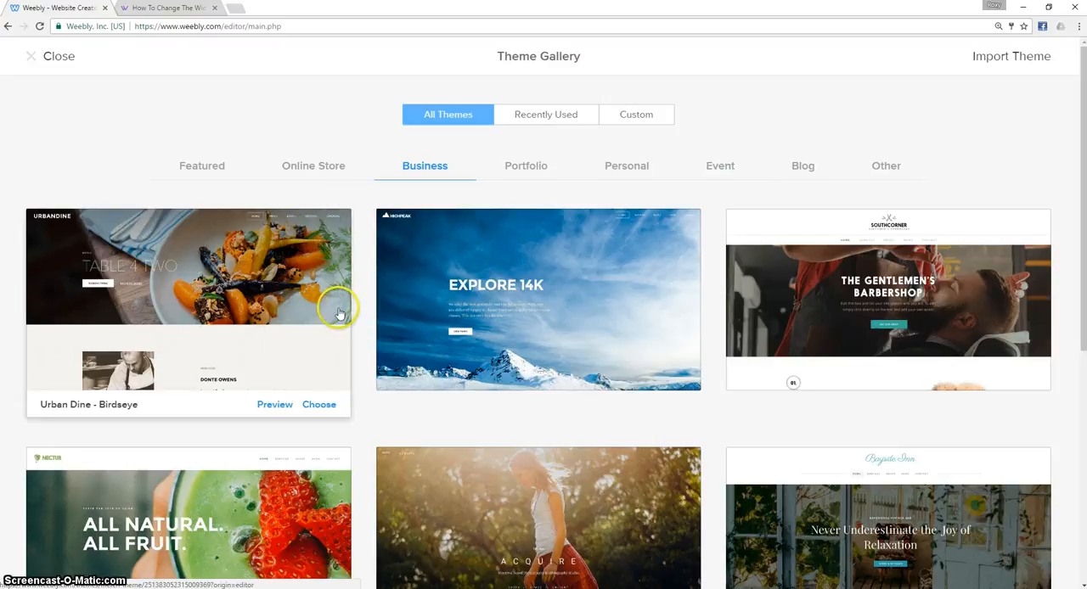
mouse_move(394, 266)
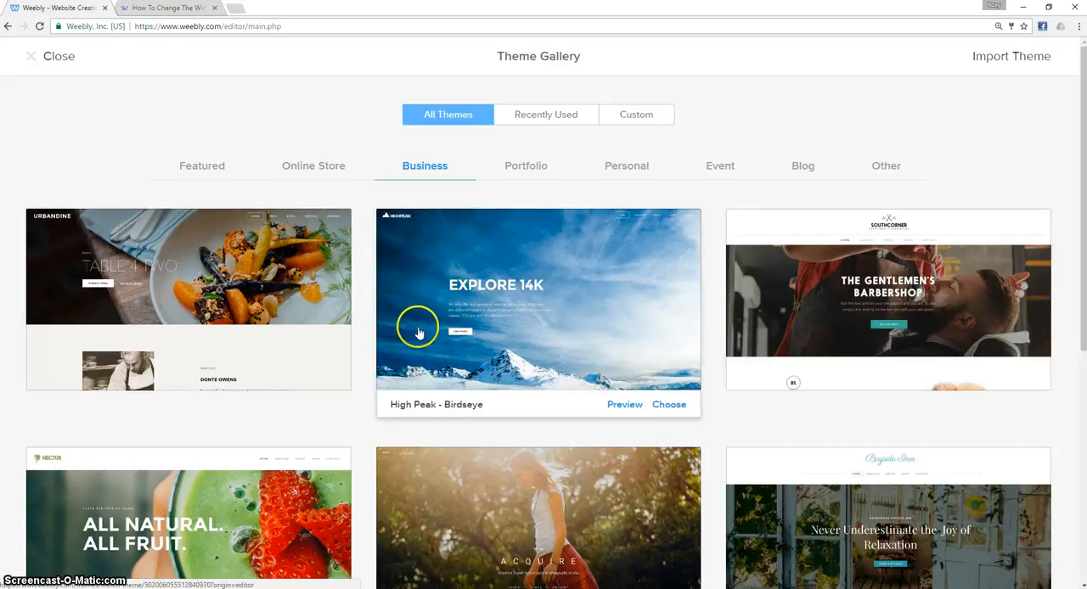
click(34, 56)
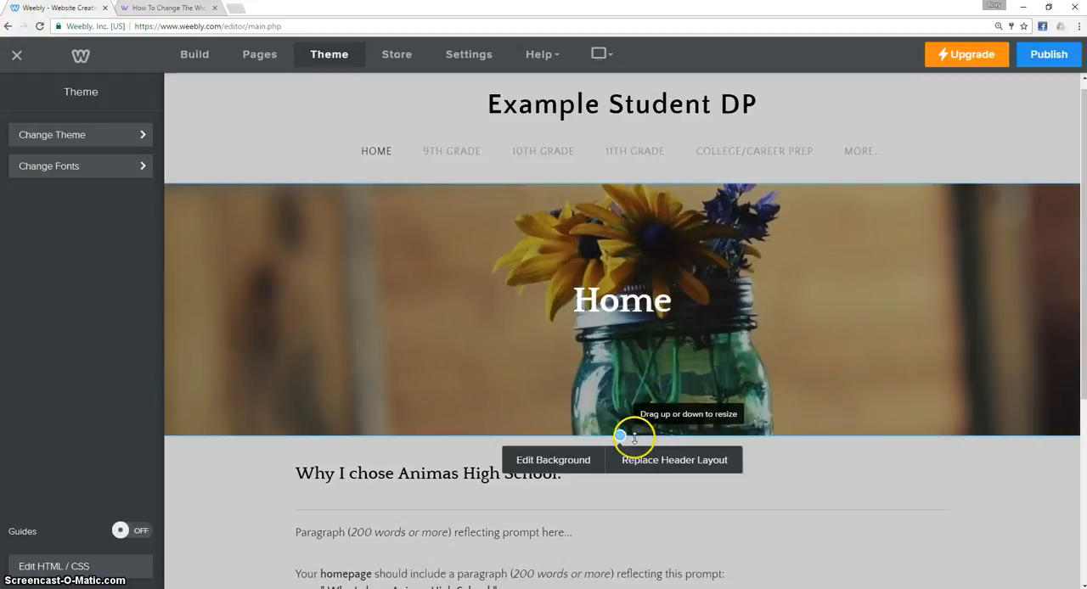
Reduce the height of the Home page's header banner to about half.
drag(621, 434, 623, 378)
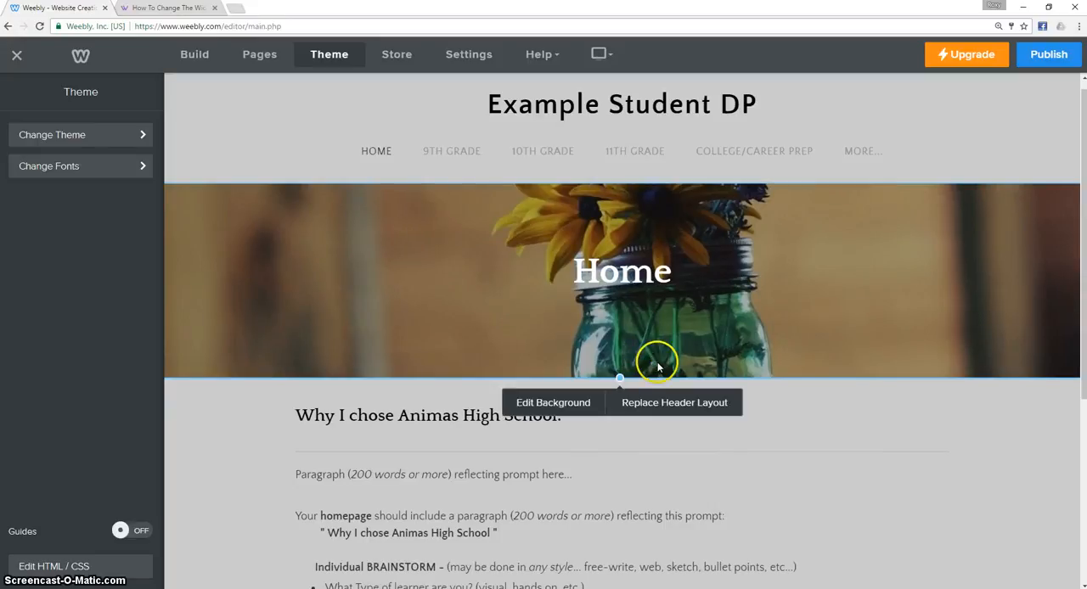
drag(622, 378, 619, 318)
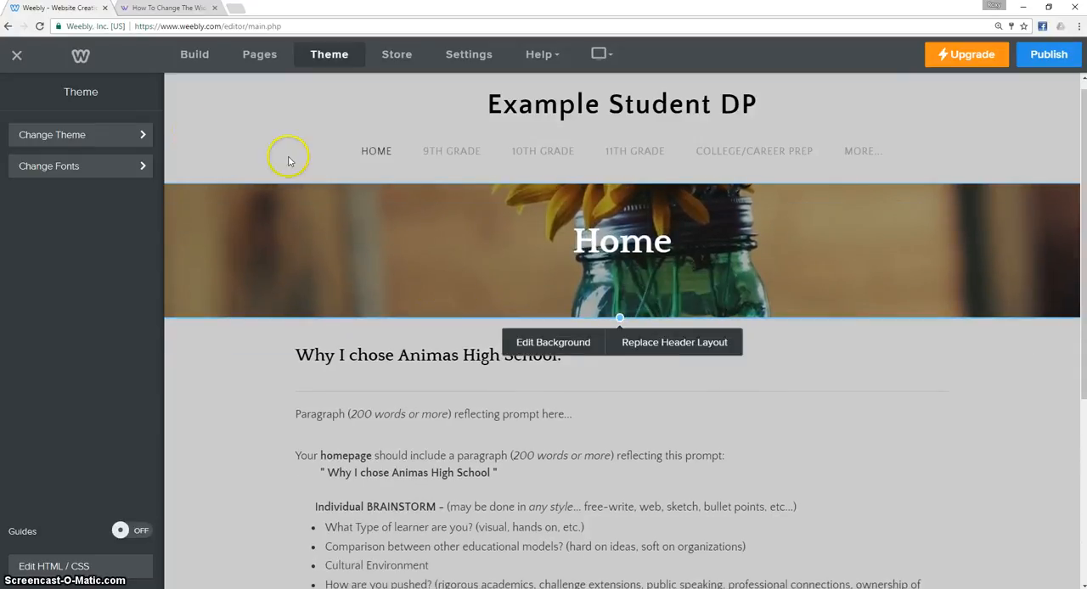
Set the HOME page's header type to No Header.
click(204, 60)
click(257, 52)
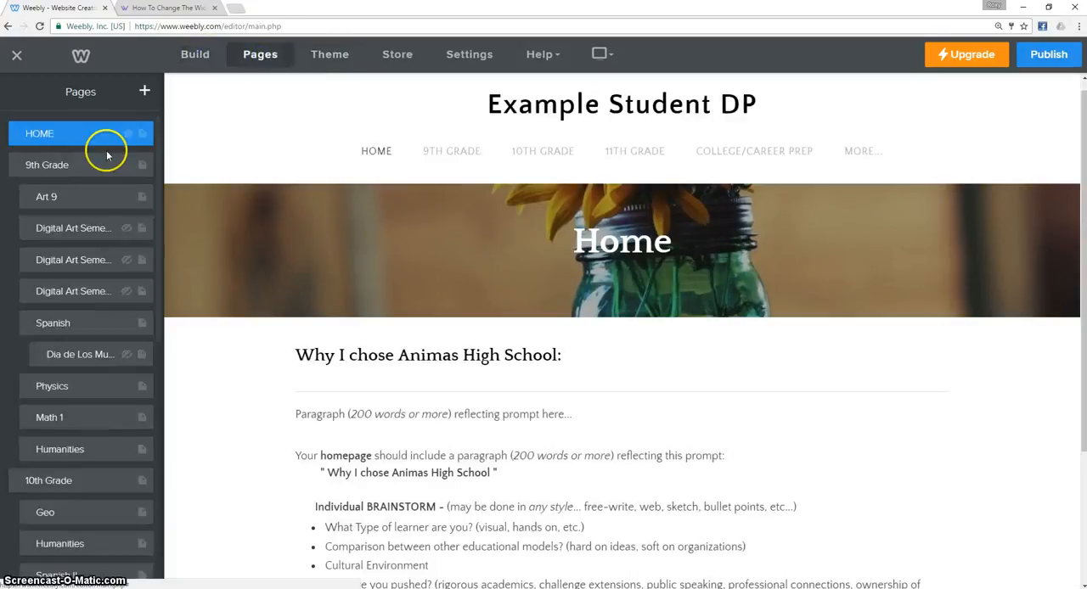
click(62, 136)
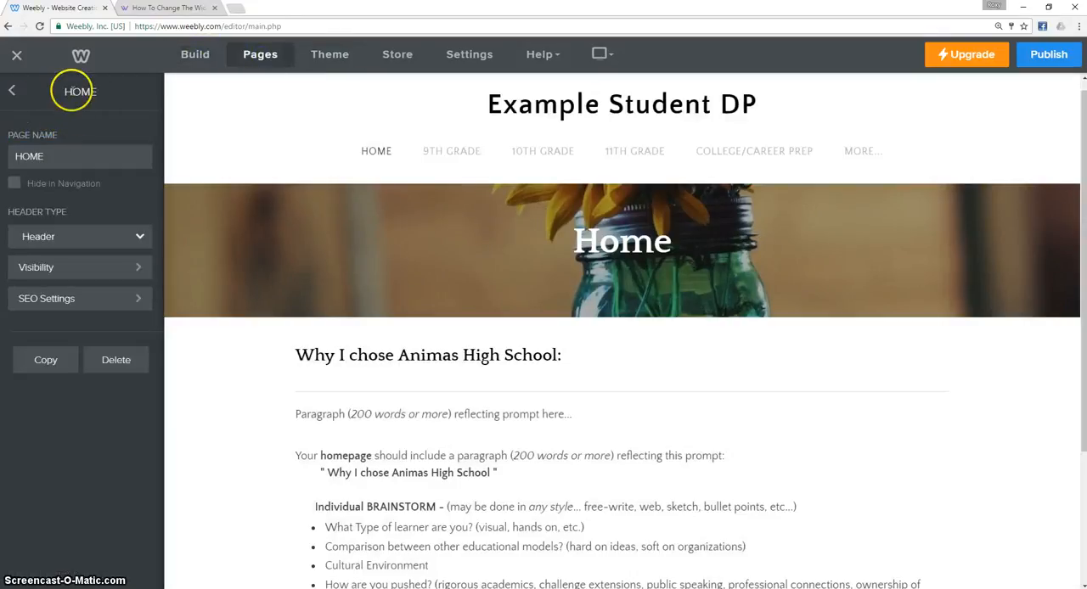
click(76, 91)
click(66, 129)
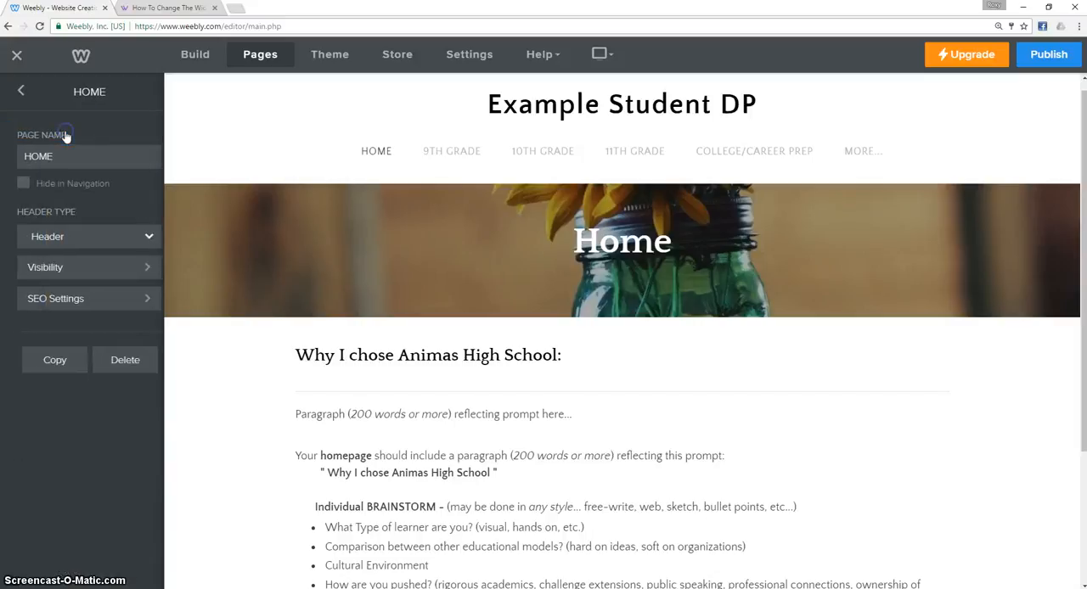
click(71, 90)
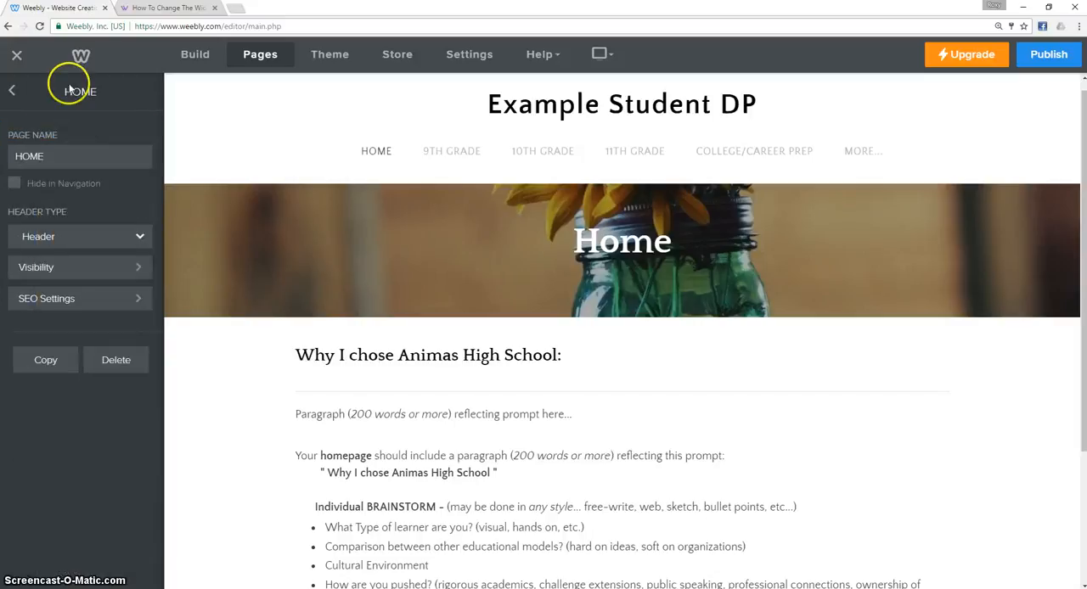
click(73, 236)
click(65, 285)
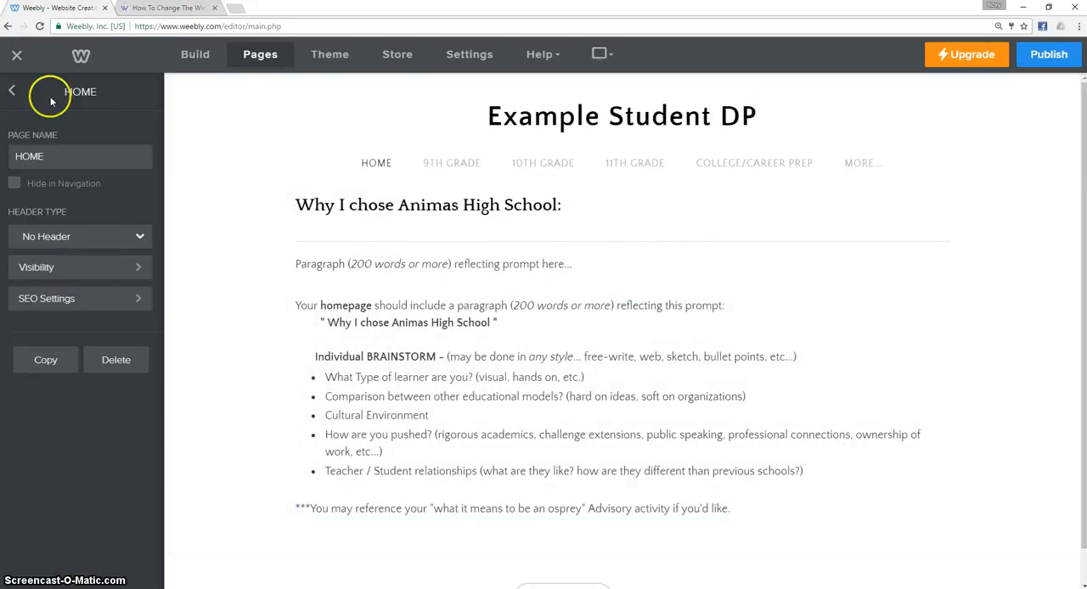
Reopen the HOME page's settings and switch its header type back to Header.
click(13, 94)
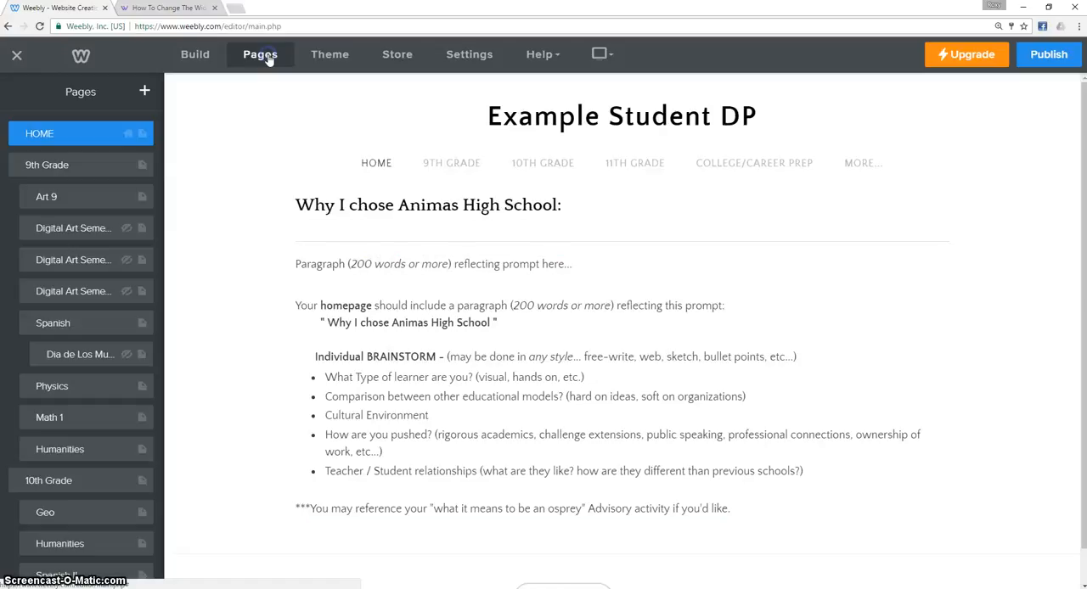
click(55, 142)
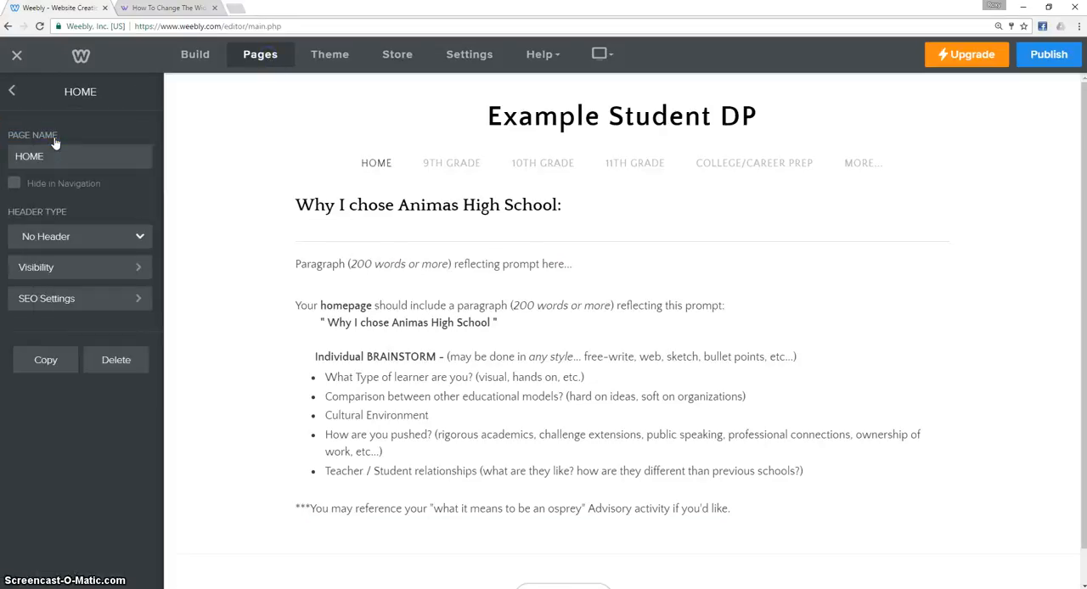
click(75, 237)
click(77, 263)
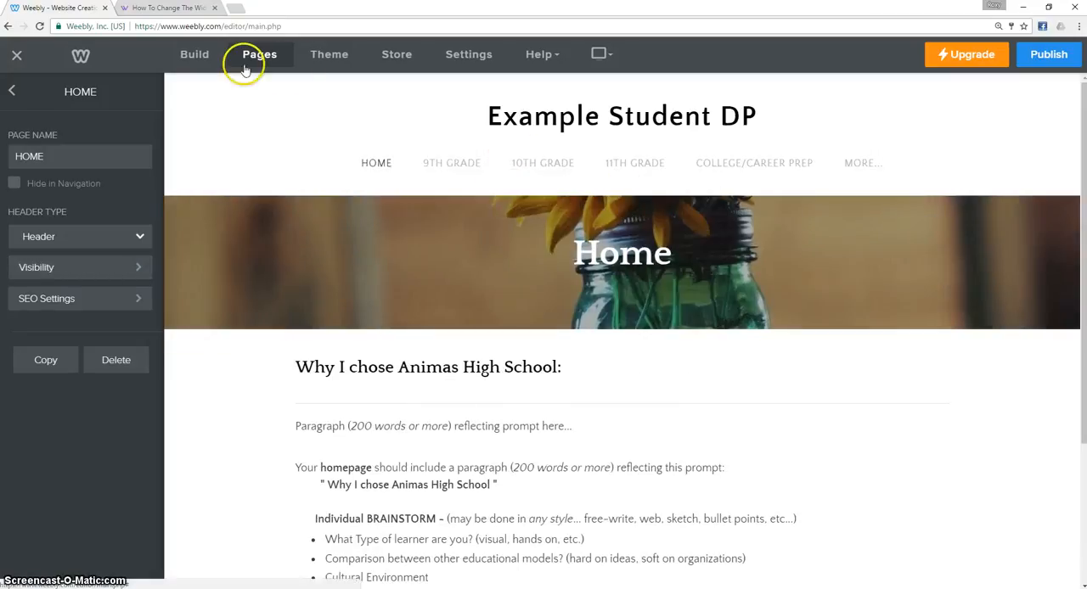
Keep Header as the HOME page's header type, return to the page list, and make the header banner slightly shorter.
click(73, 237)
click(148, 268)
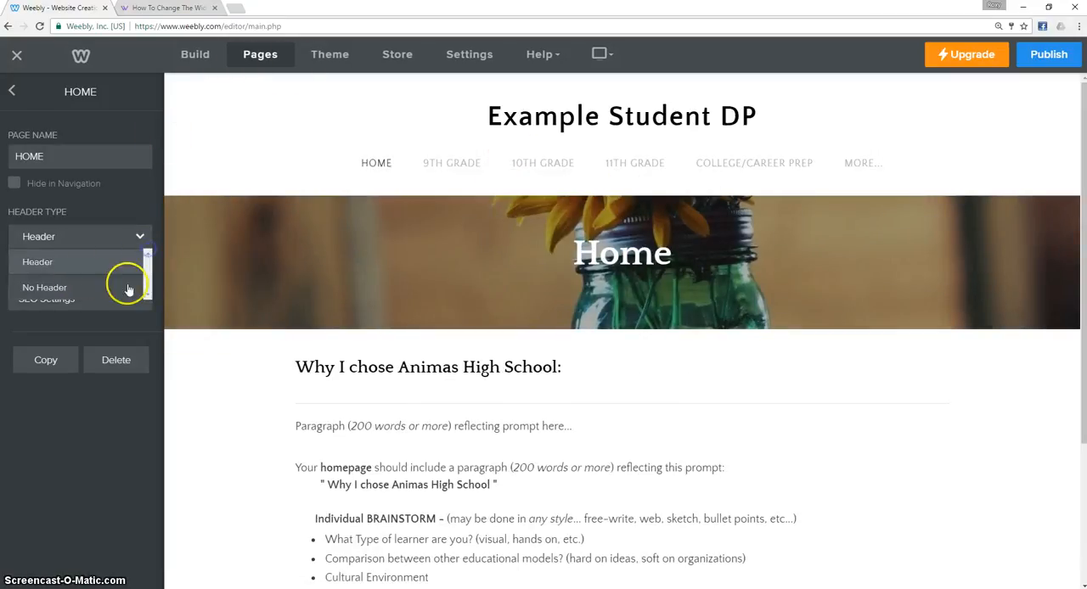
click(62, 269)
click(12, 91)
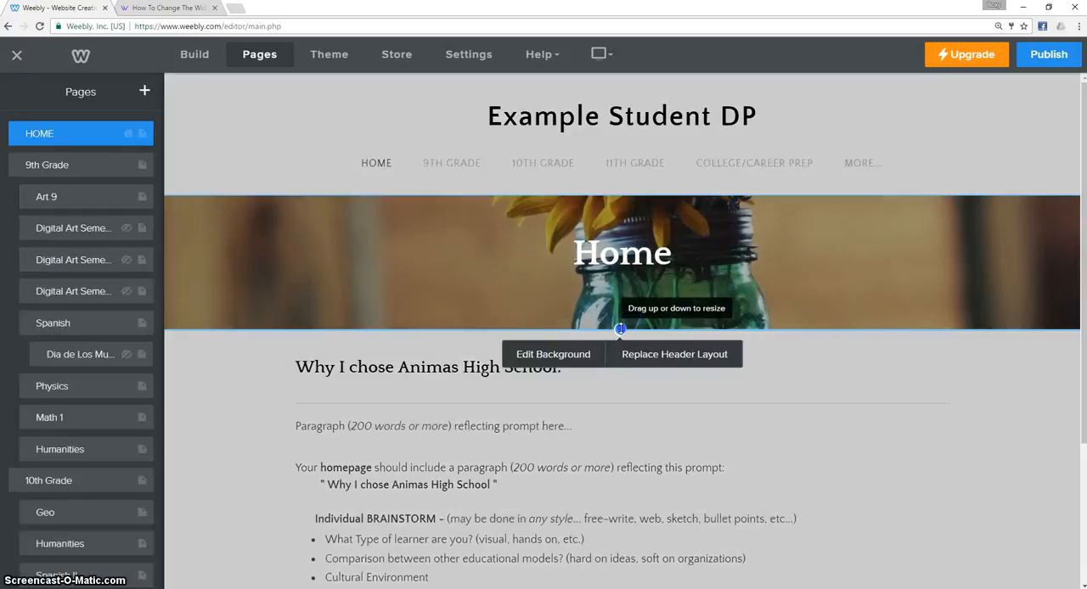
mouse_move(633, 328)
mouse_down()
mouse_move(629, 474)
mouse_move(615, 321)
mouse_up()
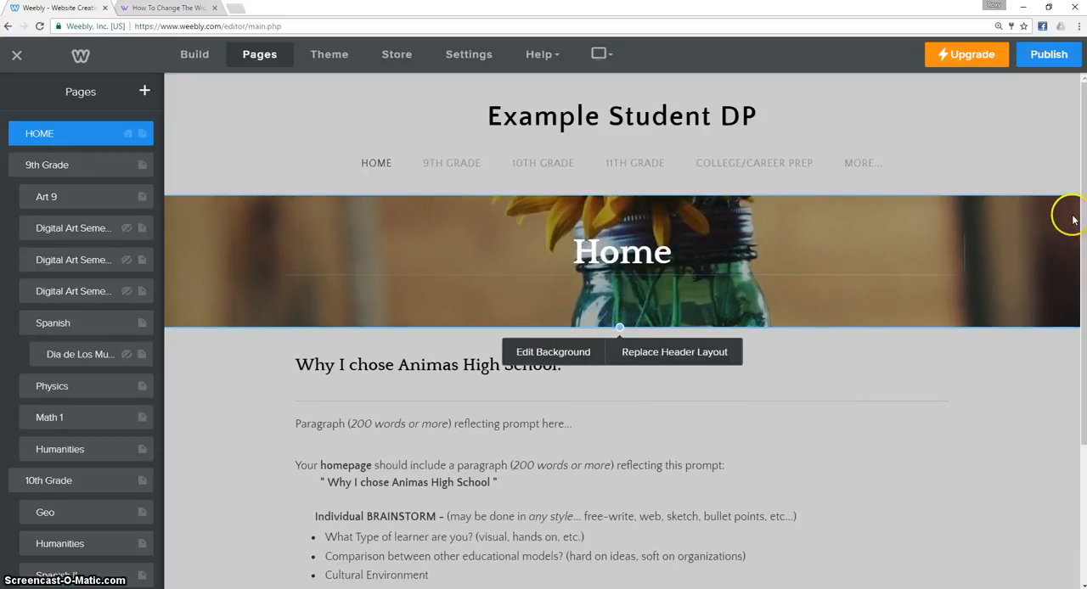
Read the first steps of the Weebly Tricks tutorial on changing the site width, in the other browser tab.
click(174, 10)
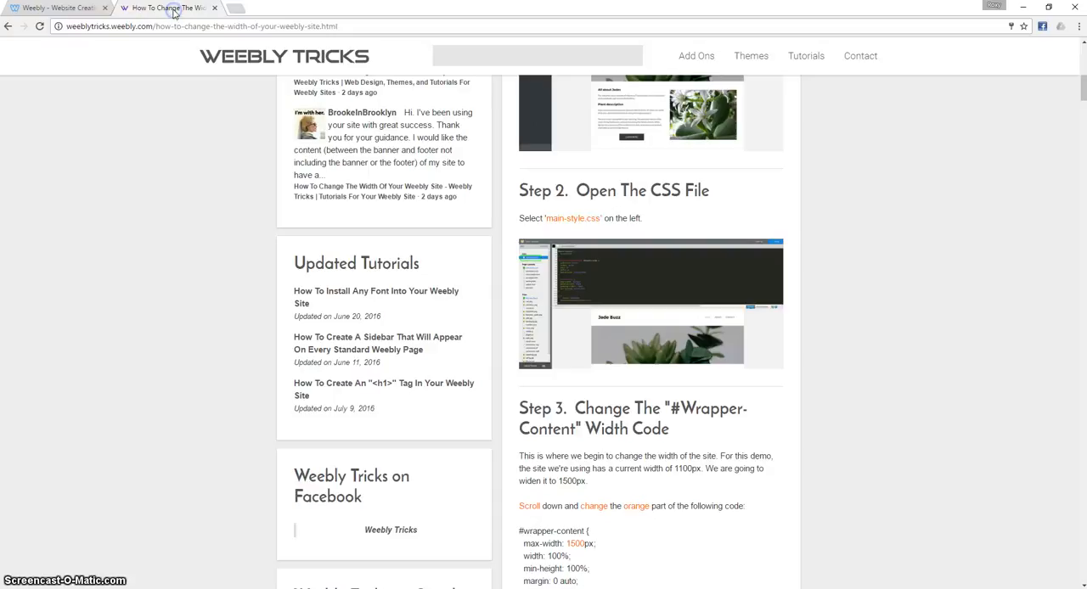
scroll(881, 236, up, 1)
scroll(881, 235, up, 1)
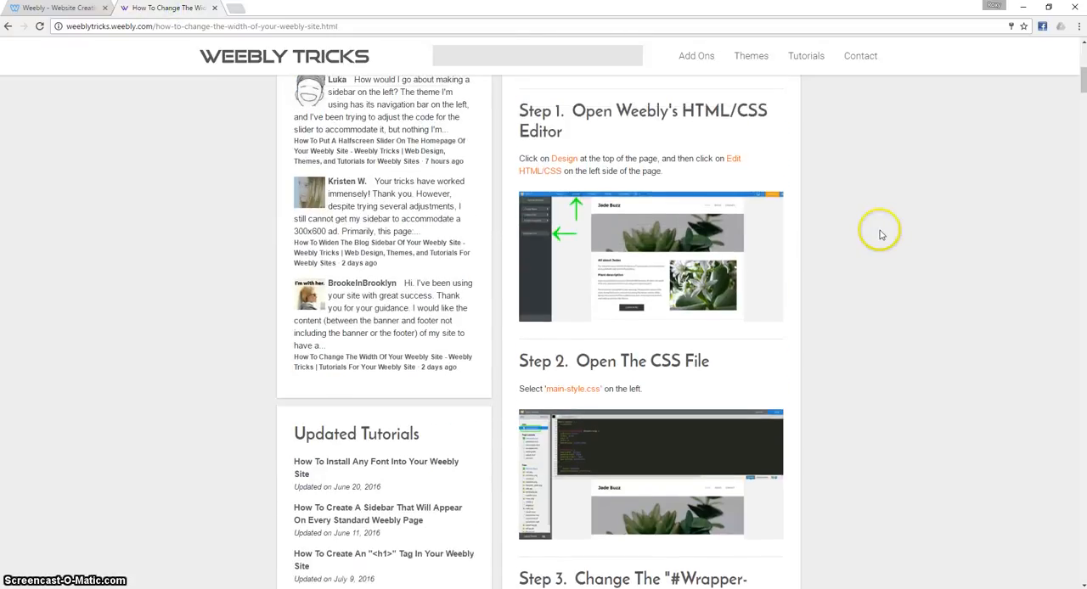
scroll(881, 236, down, 4)
scroll(881, 239, up, 4)
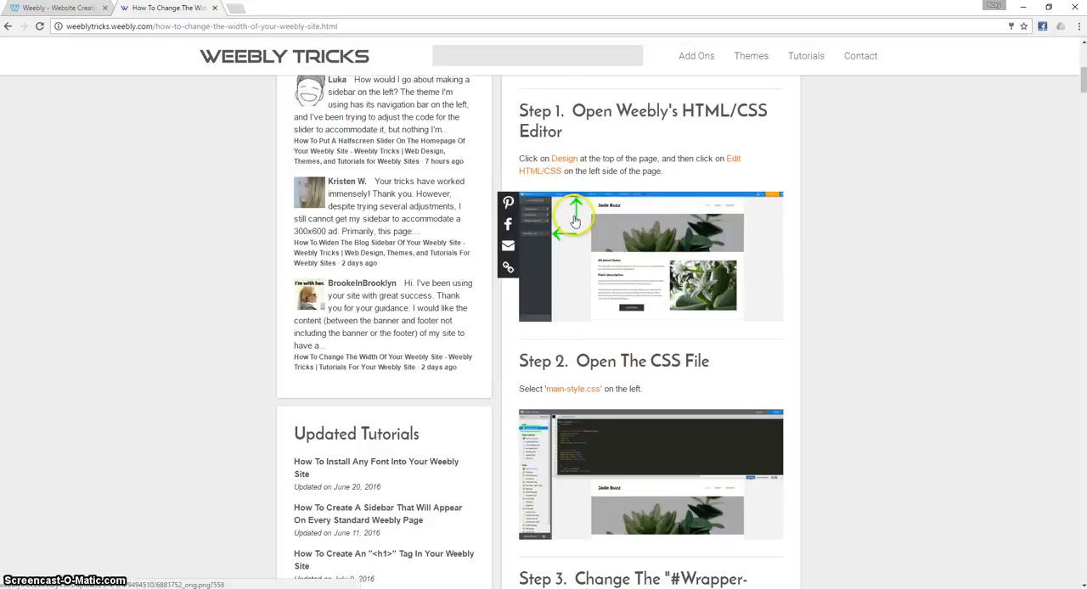
Switch back to the Weebly editor and open the theme's HTML/CSS code for editing.
click(38, 6)
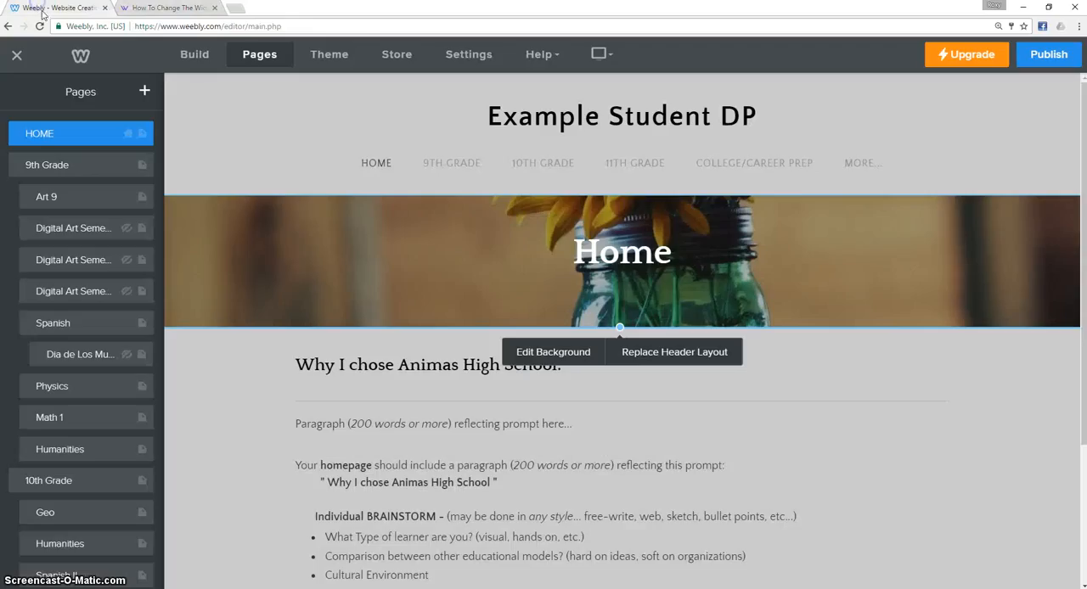
click(333, 56)
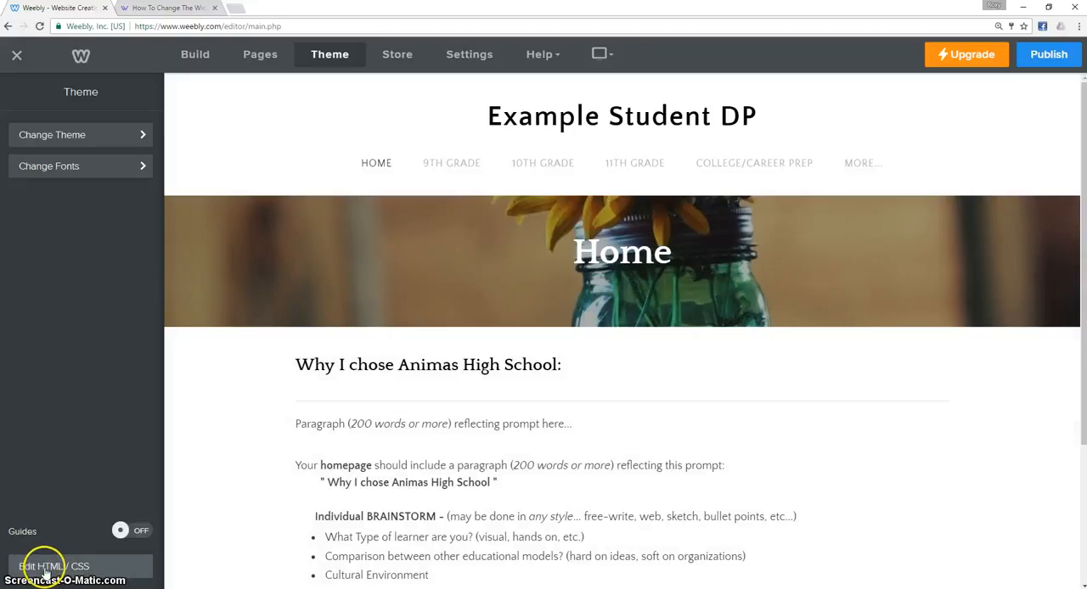
click(49, 567)
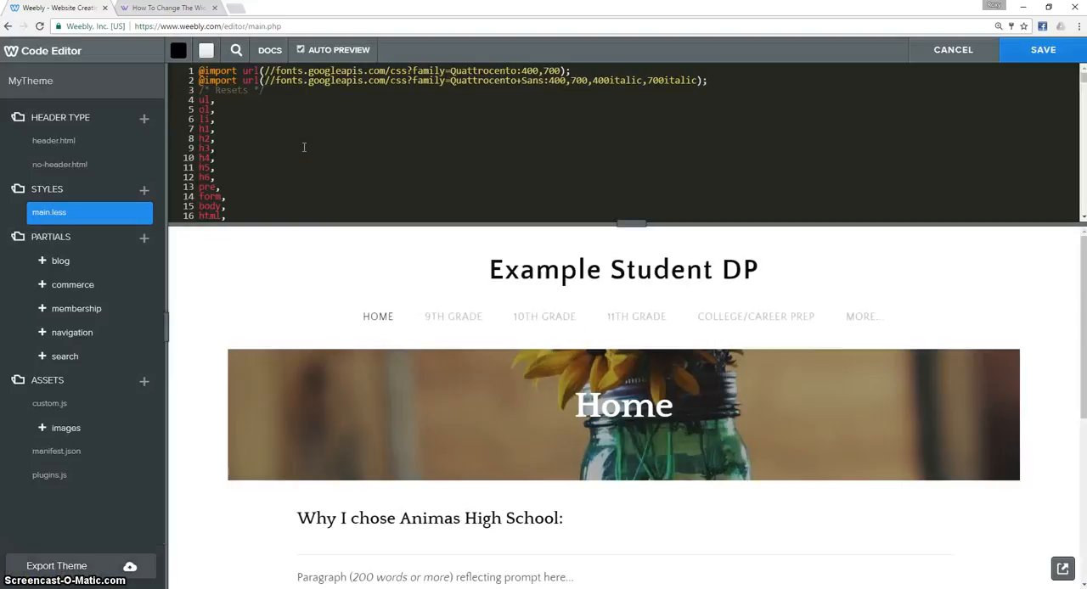
Look through the theme's main.less stylesheet for the .banner-wrap rule that defines the header banner's width.
scroll(303, 146, down, 10)
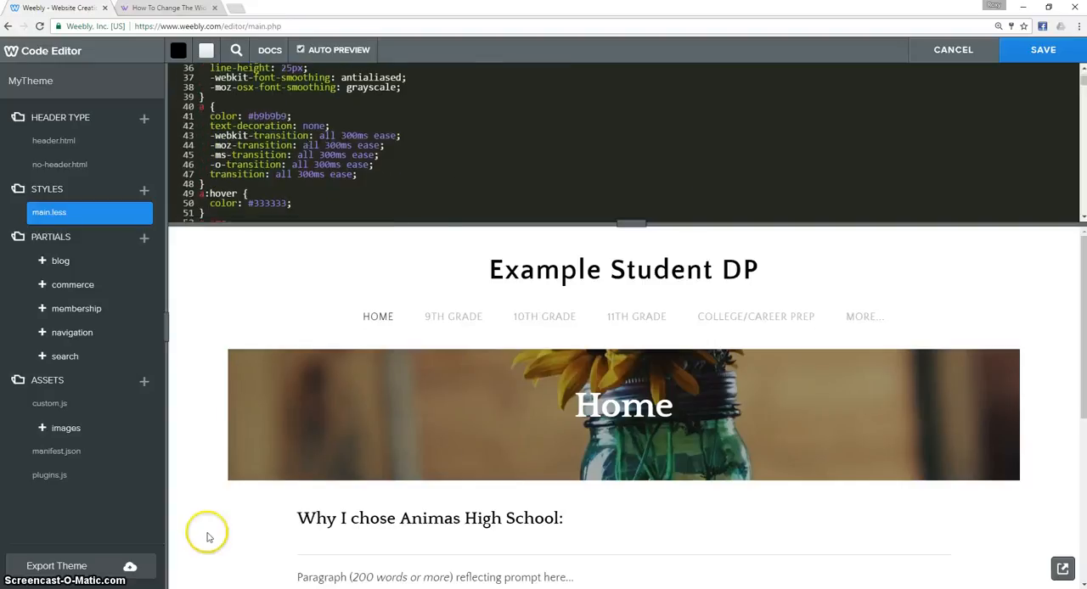
scroll(233, 359, down, 1)
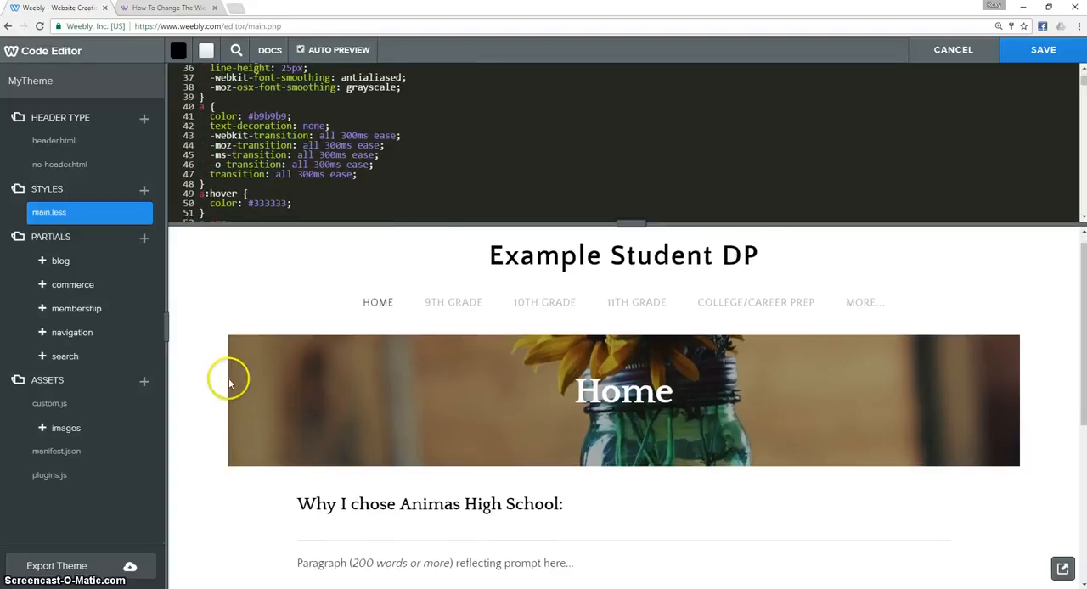
click(1032, 430)
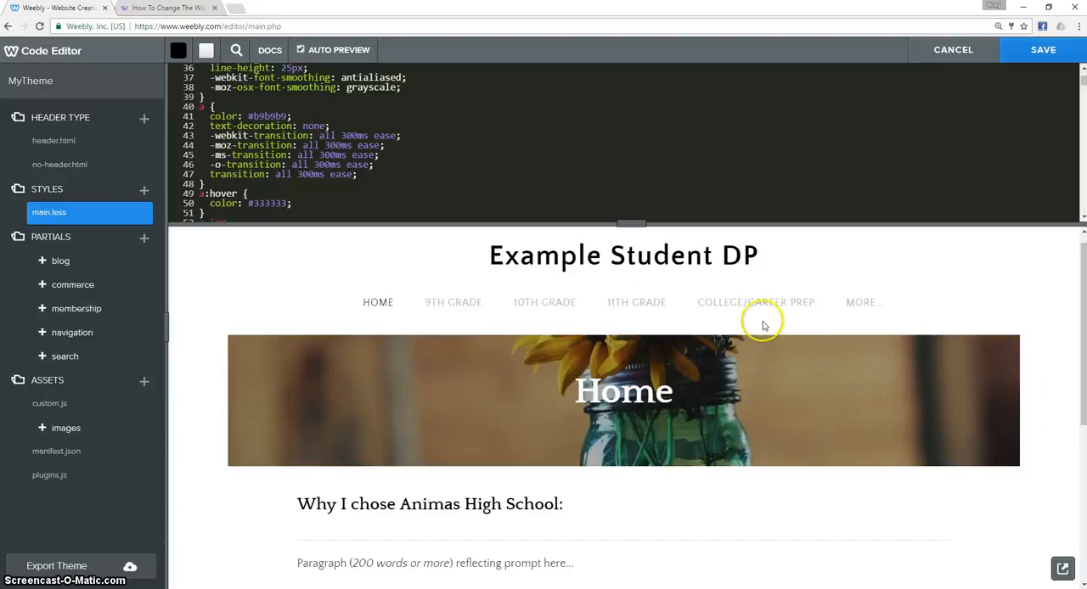
scroll(261, 119, down, 5)
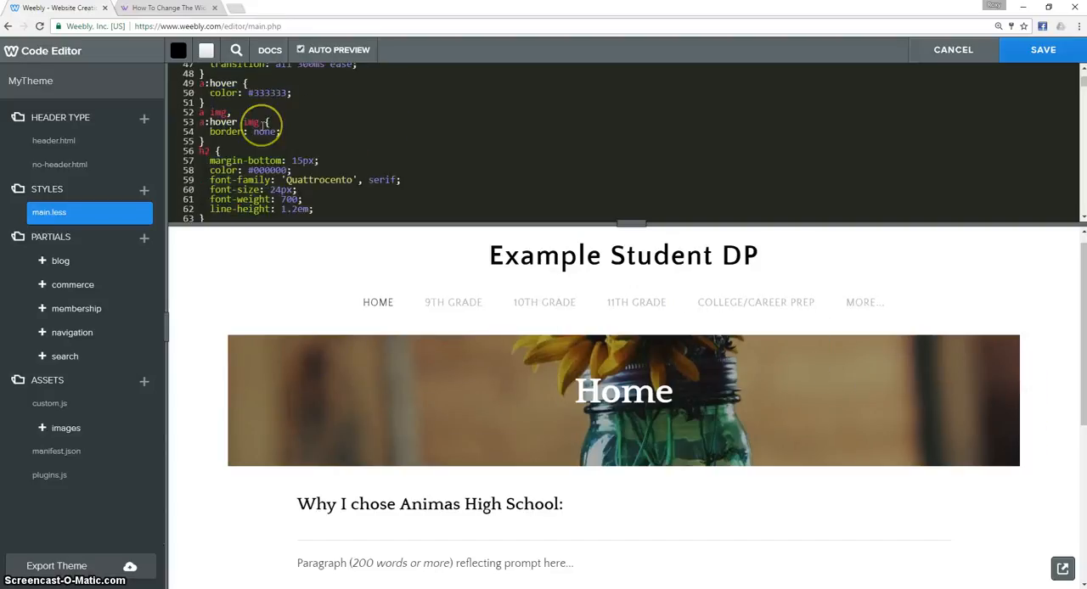
scroll(270, 126, down, 6)
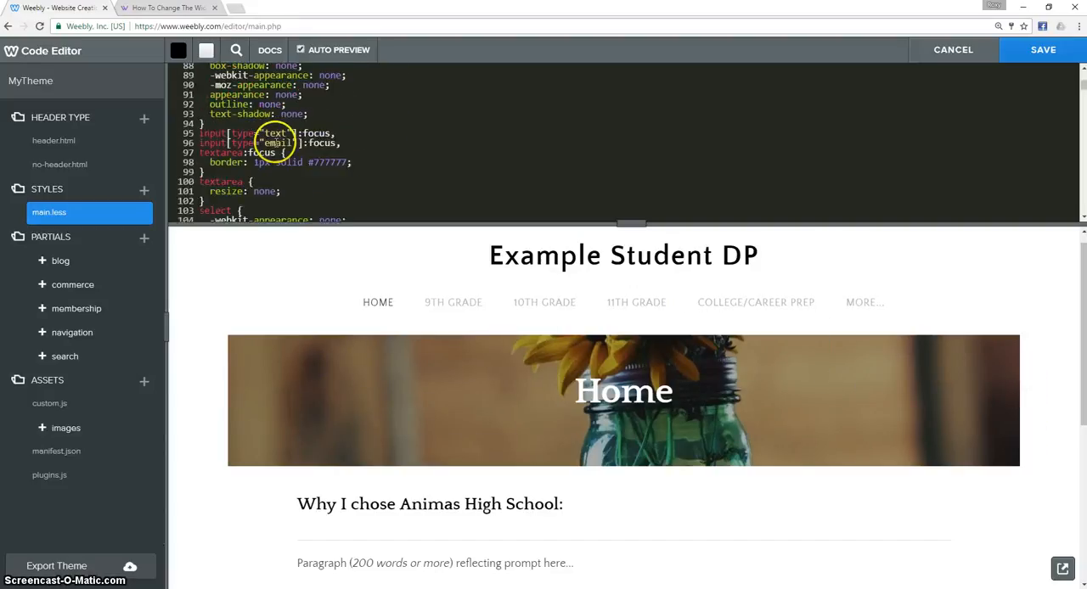
scroll(278, 146, down, 5)
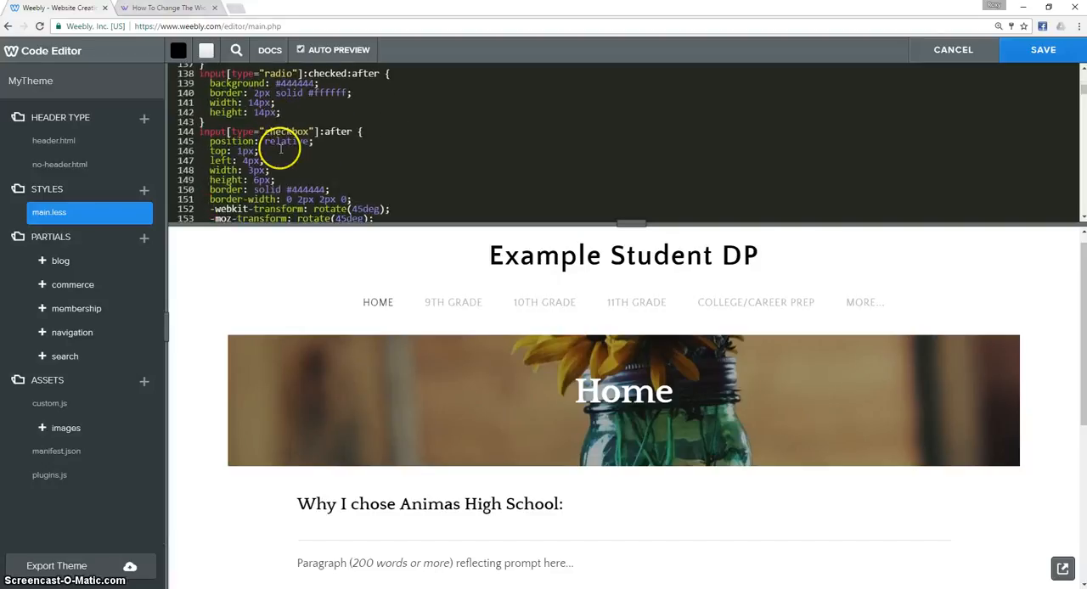
scroll(286, 155, down, 1)
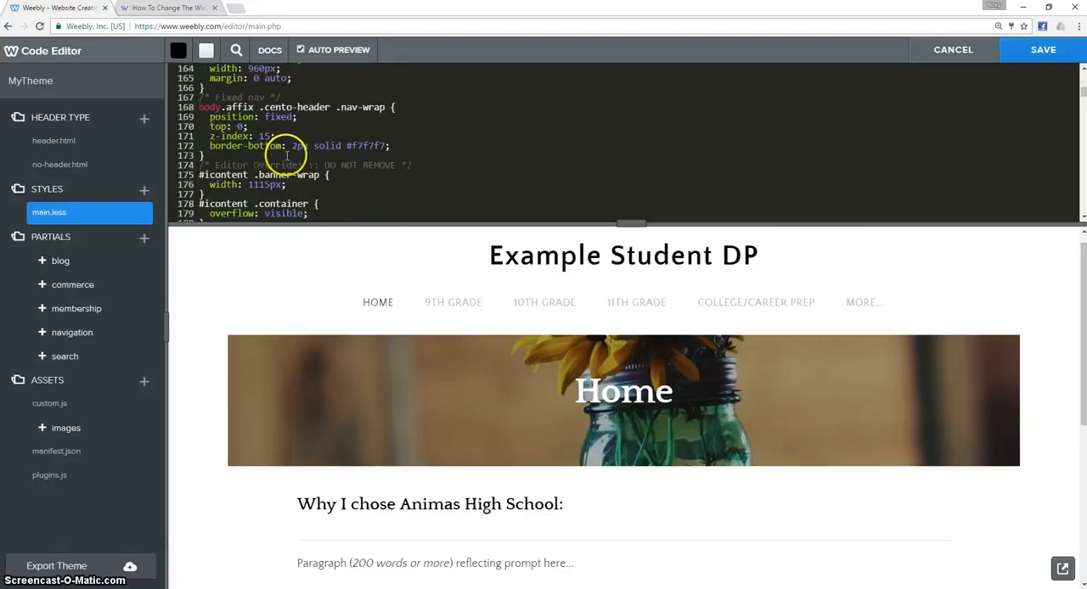
scroll(289, 160, down, 3)
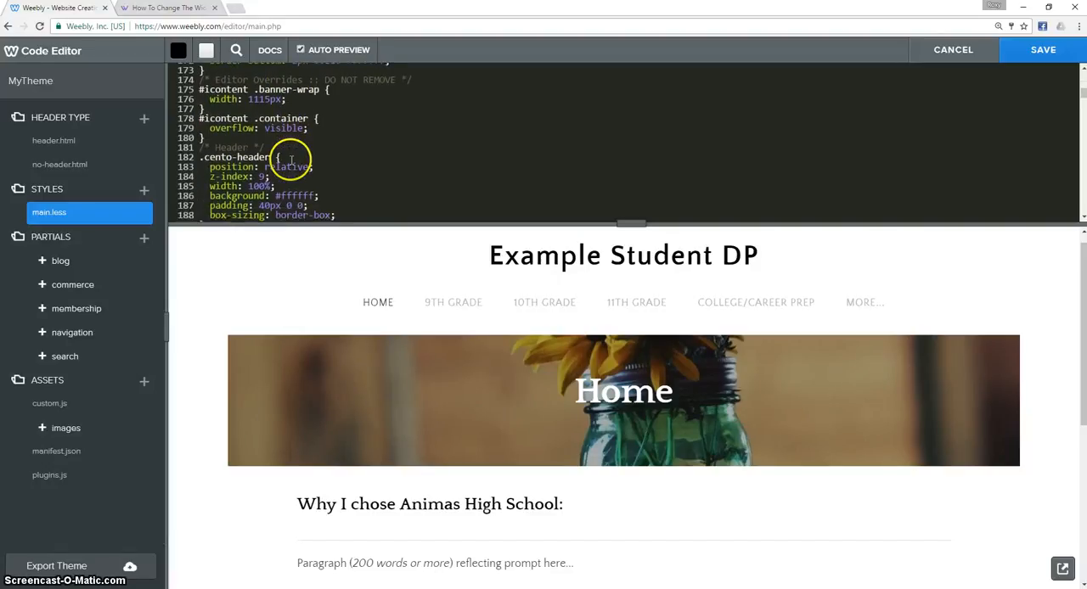
scroll(292, 160, up, 2)
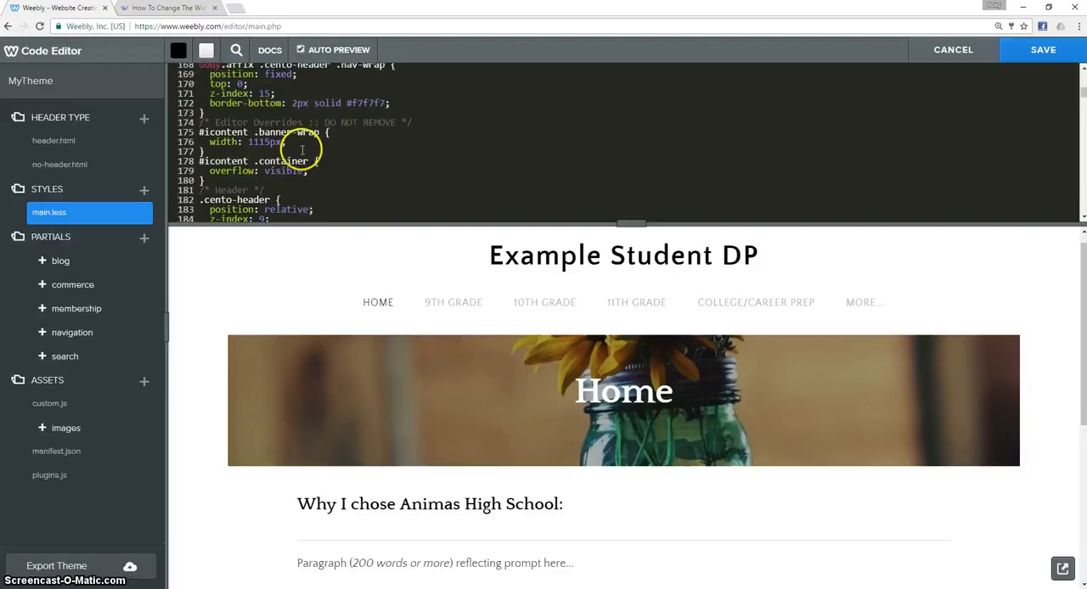
drag(283, 142, 201, 132)
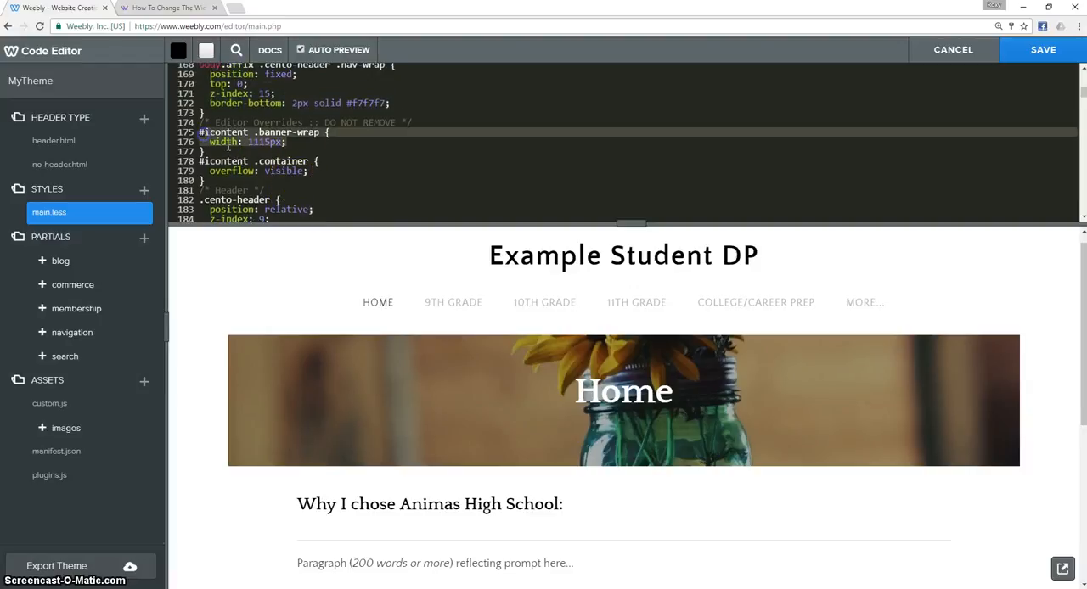
click(248, 142)
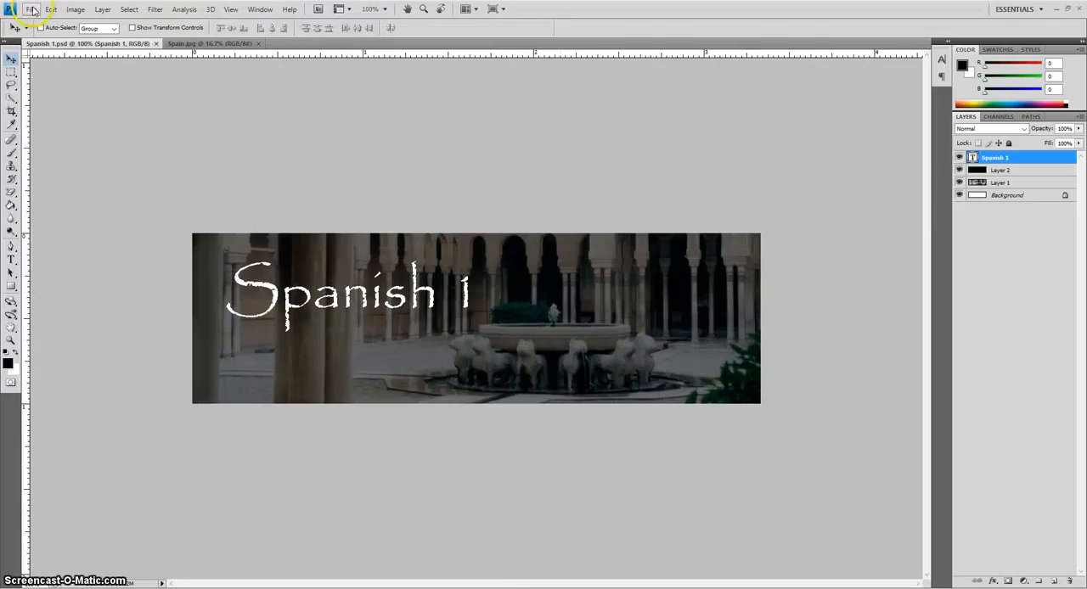
Switch to Photoshop and start a new document with its width set to 1115 pixels.
click(31, 10)
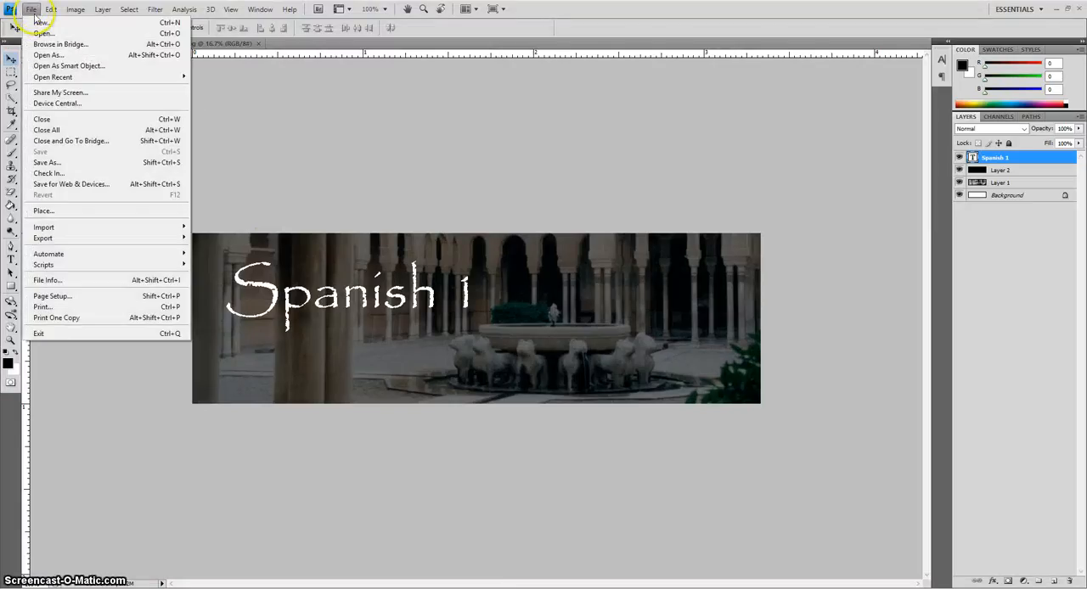
click(42, 19)
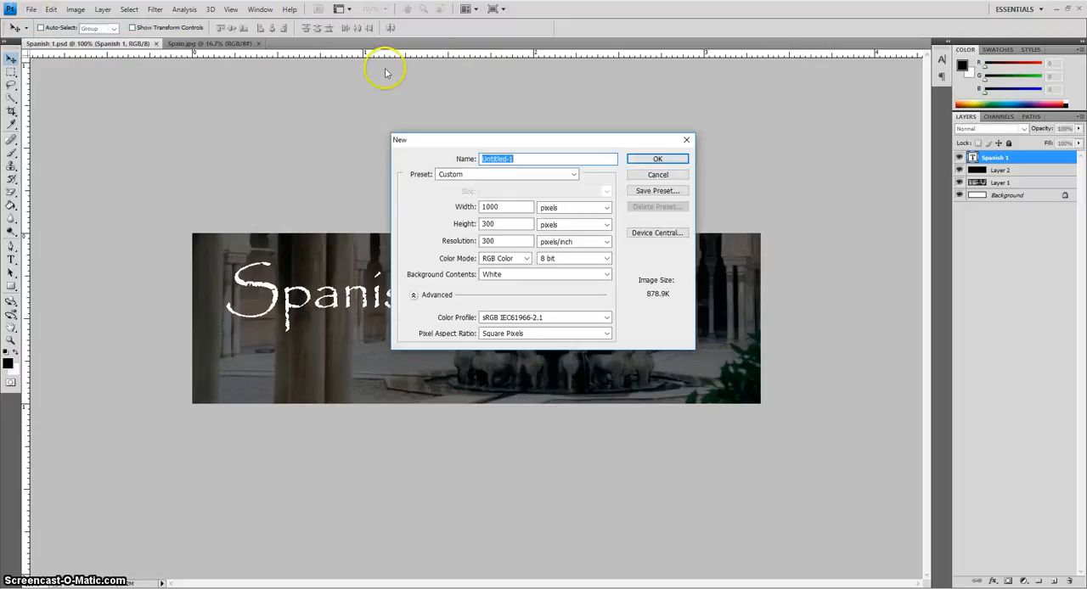
click(563, 206)
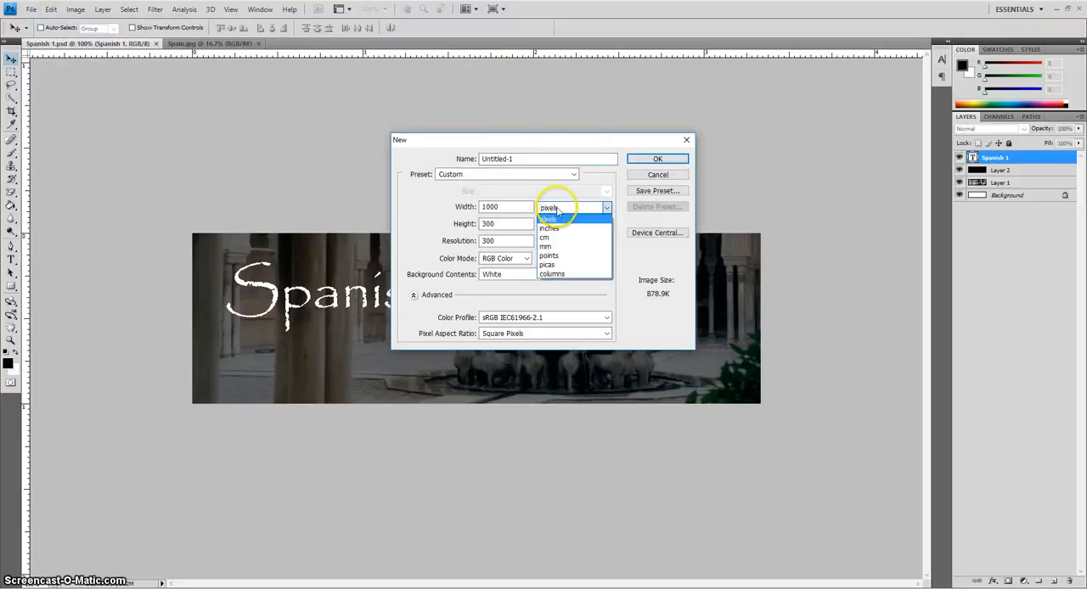
click(551, 220)
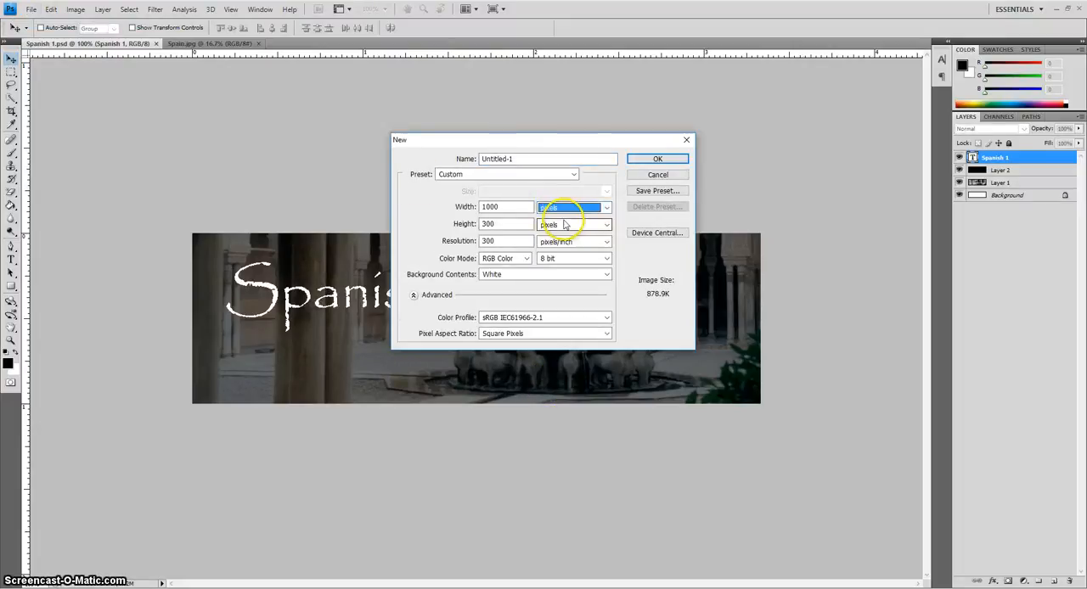
click(506, 206)
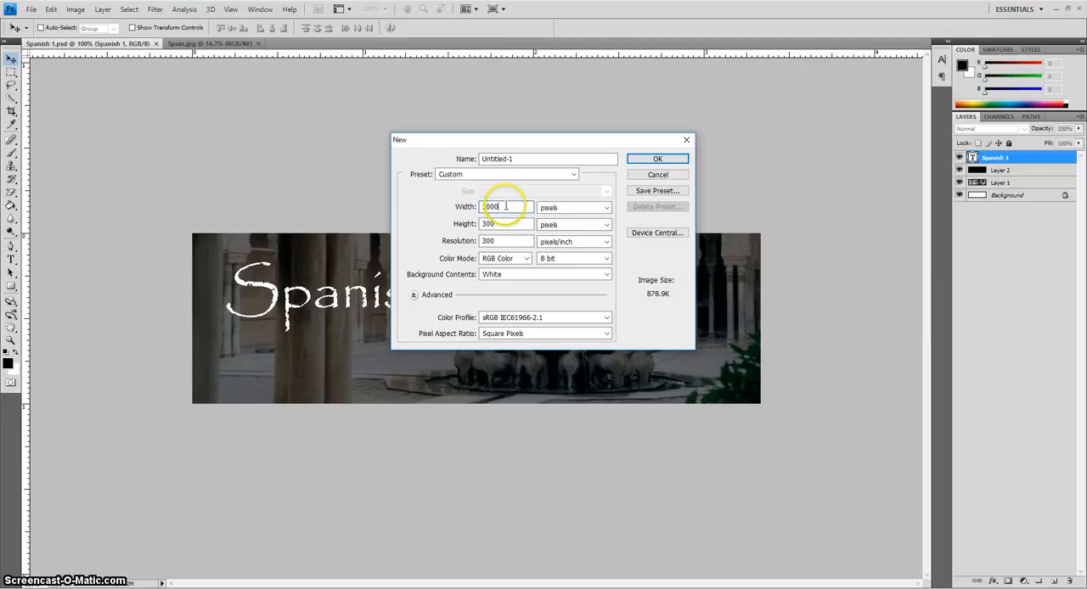
click(463, 207)
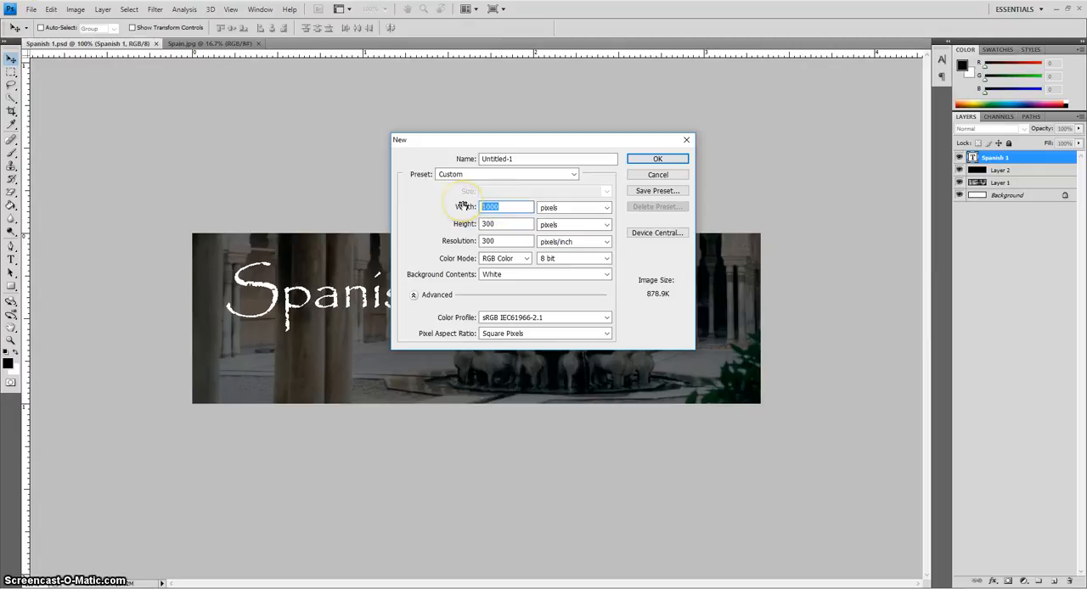
text(1115px;)
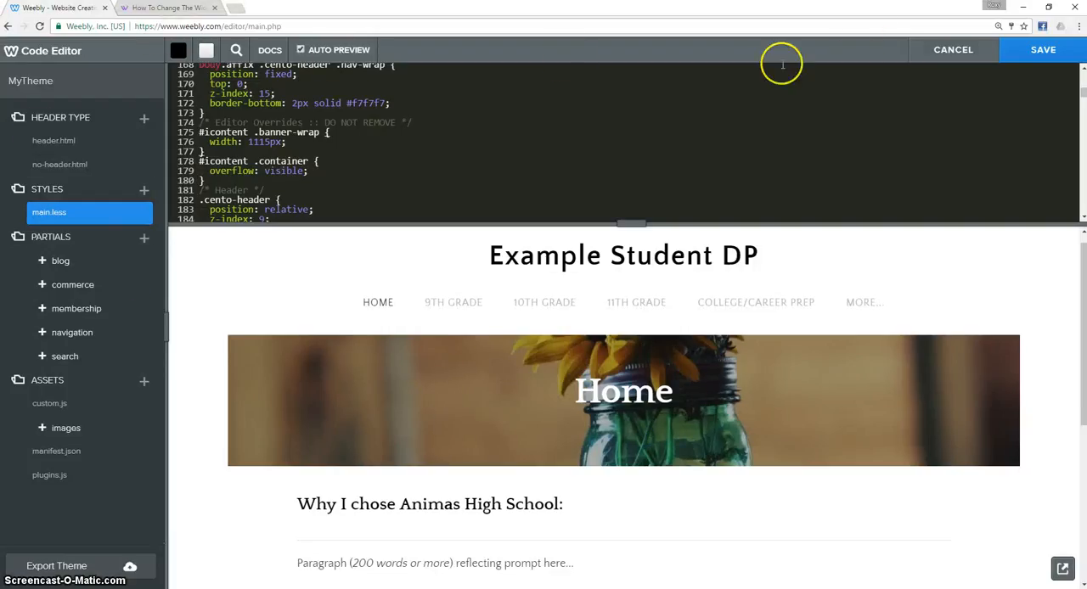
Return to Weebly, leave the code editor without saving, and make the home page's header banner taller in build mode.
click(985, 53)
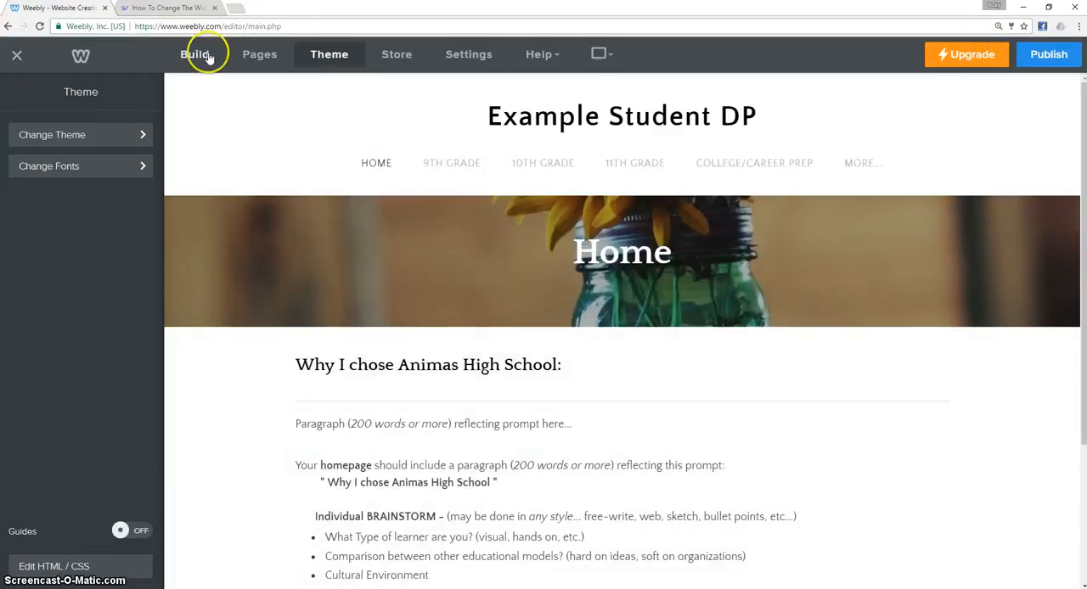
click(197, 55)
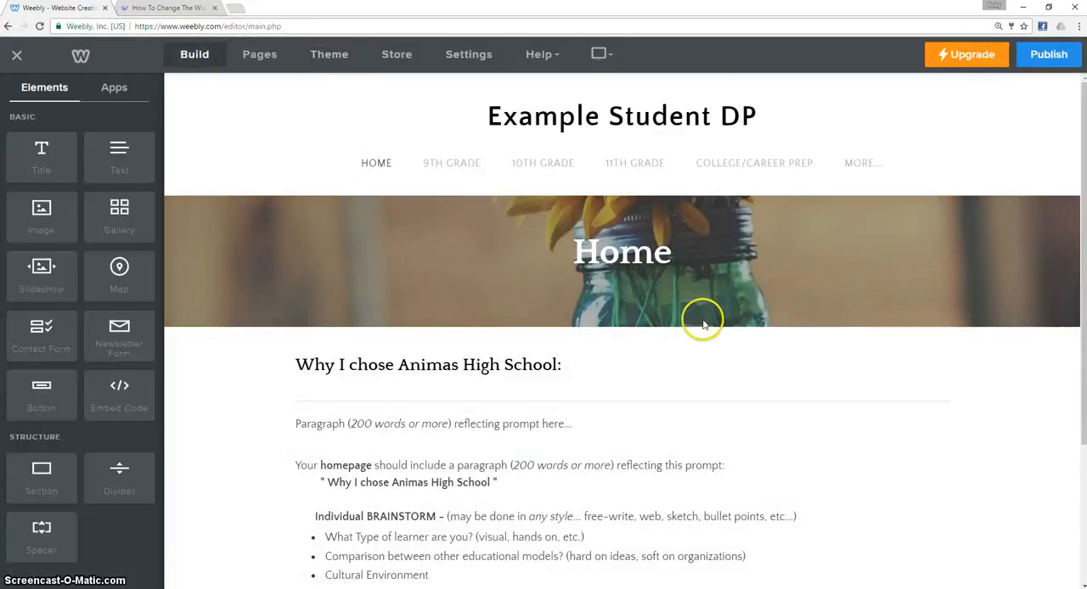
mouse_move(621, 330)
drag(620, 330, 633, 424)
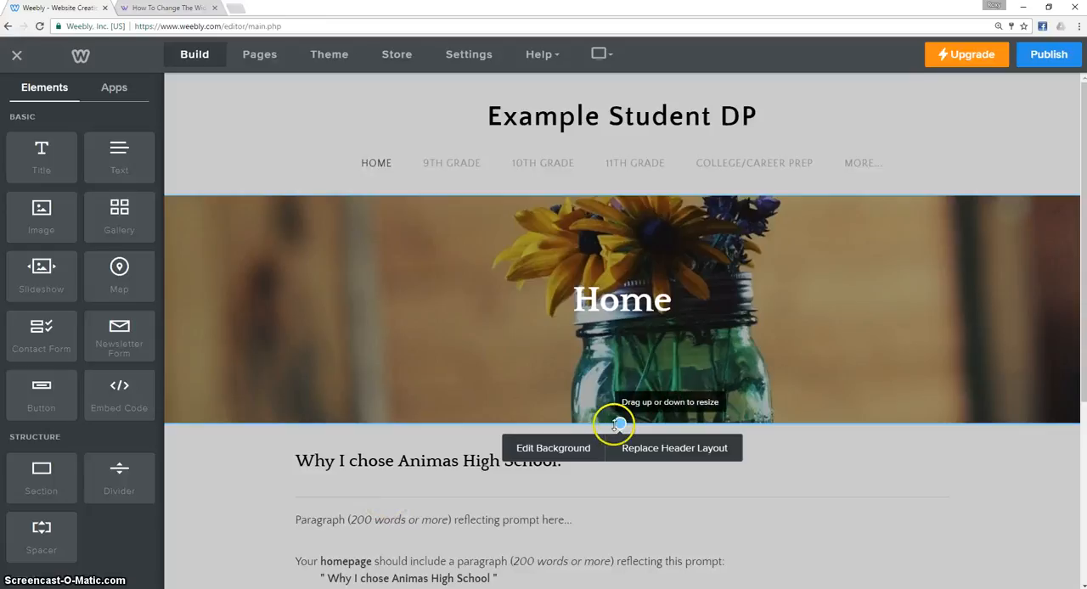
drag(620, 423, 620, 422)
drag(620, 423, 620, 427)
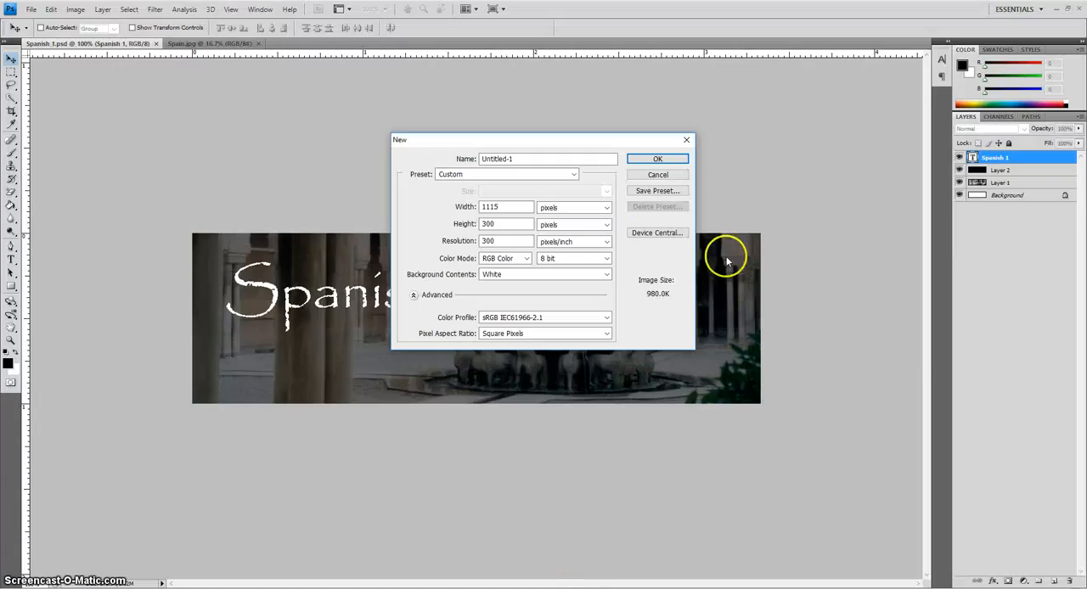
Back in Photoshop, create the new document as Homepage with a height of 325 pixels and a resolution of 180 pixels/inch.
double_click(507, 223)
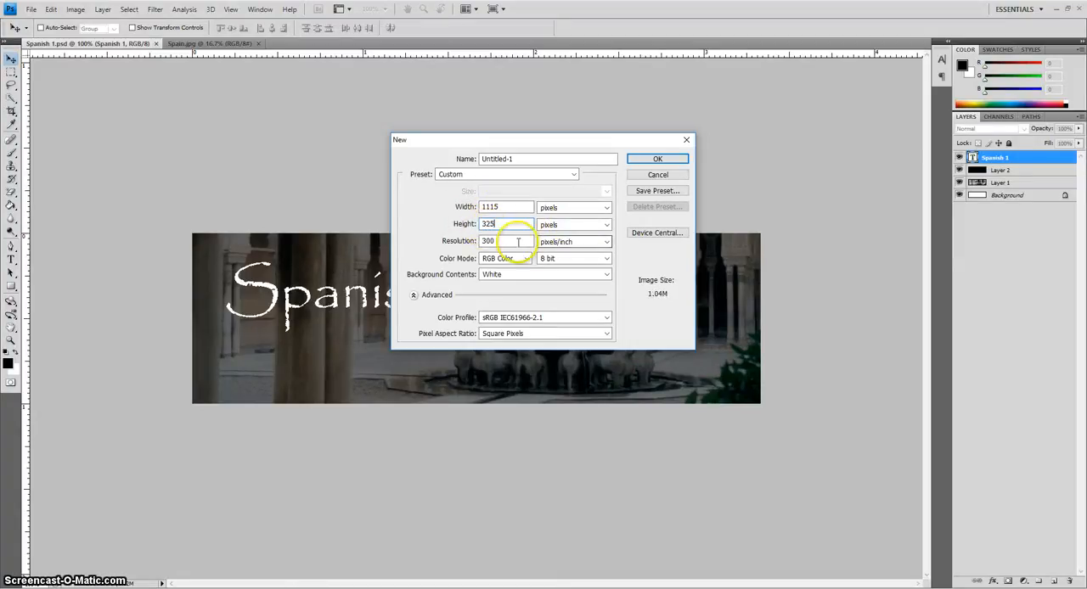
double_click(510, 242)
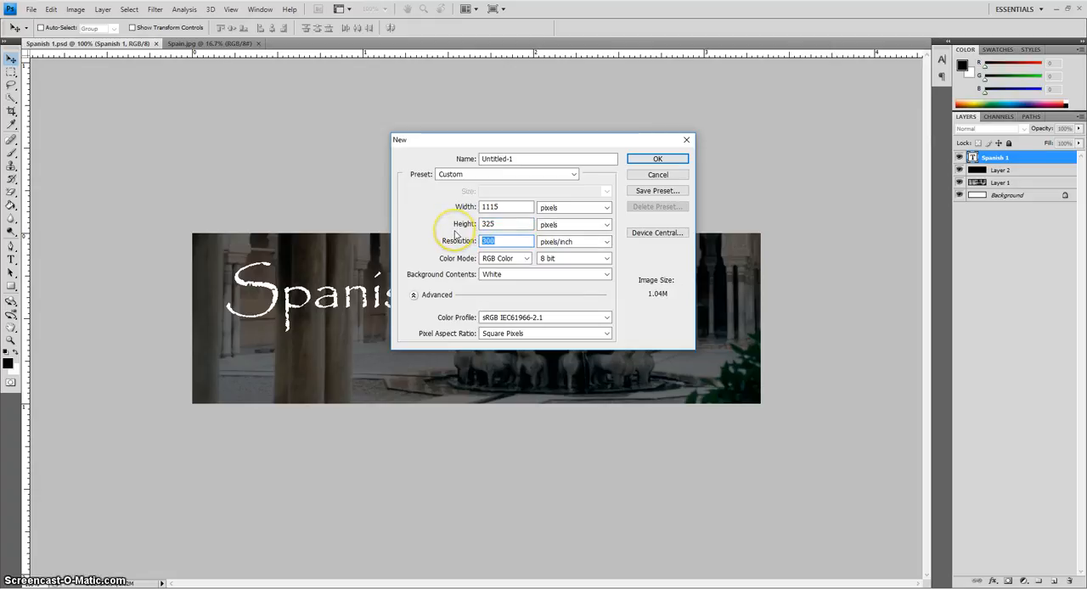
text(180)
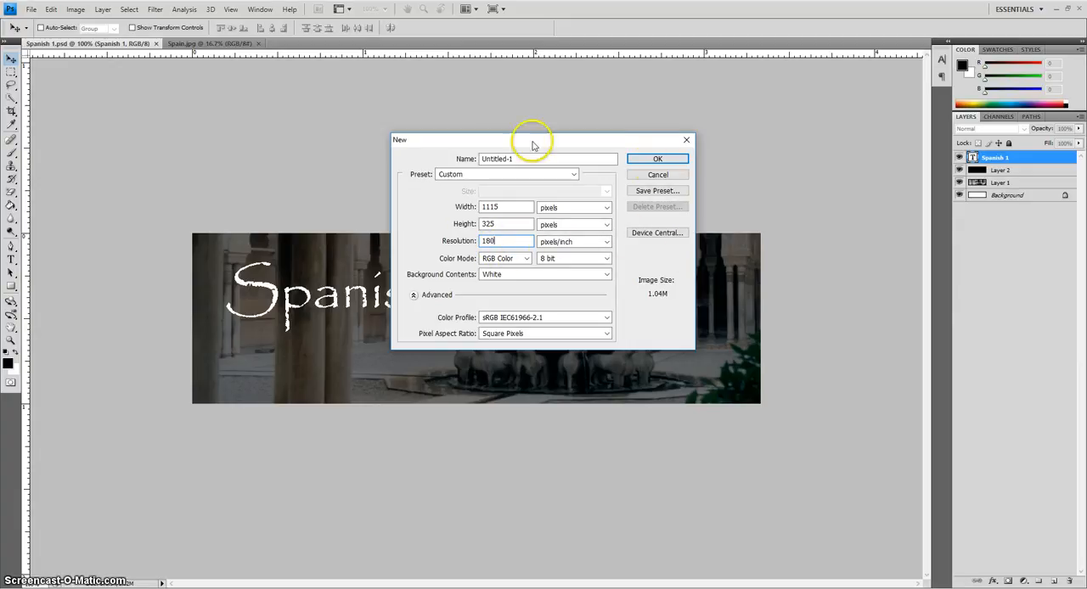
drag(539, 158, 465, 154)
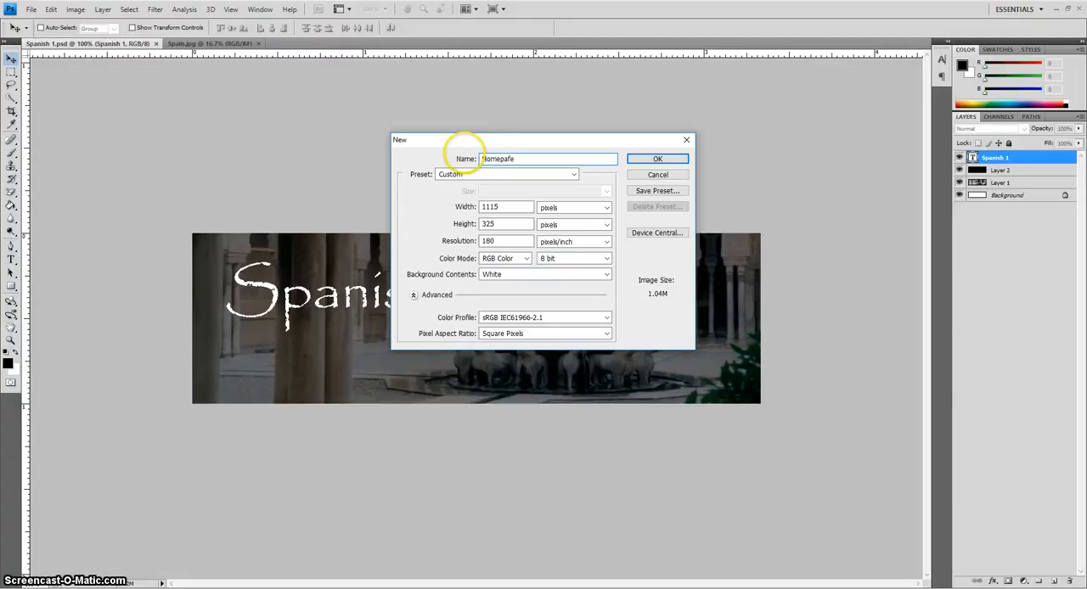
text(Homepage)
click(649, 159)
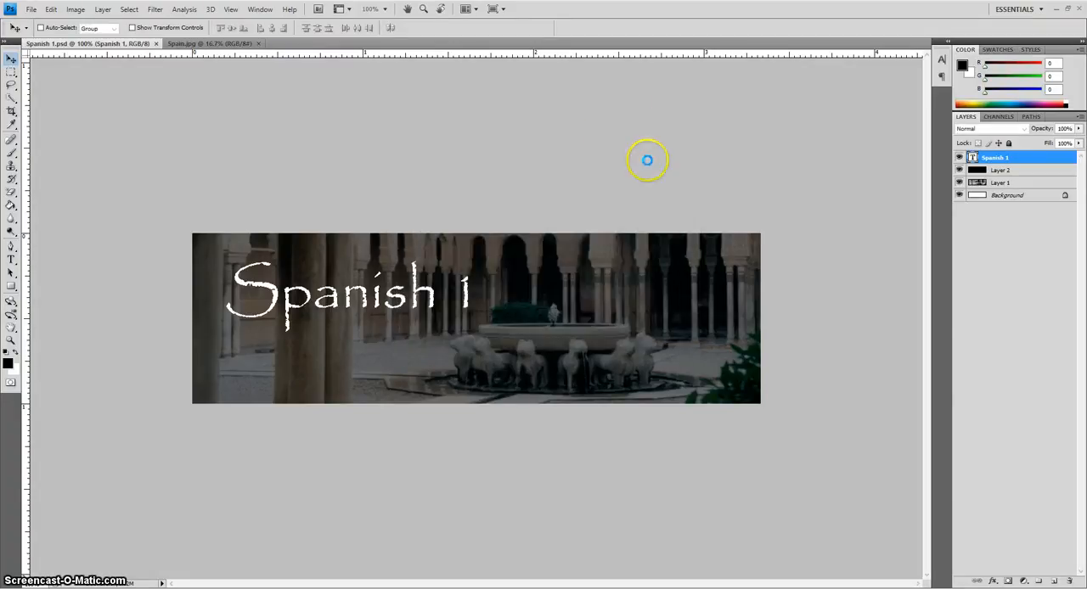